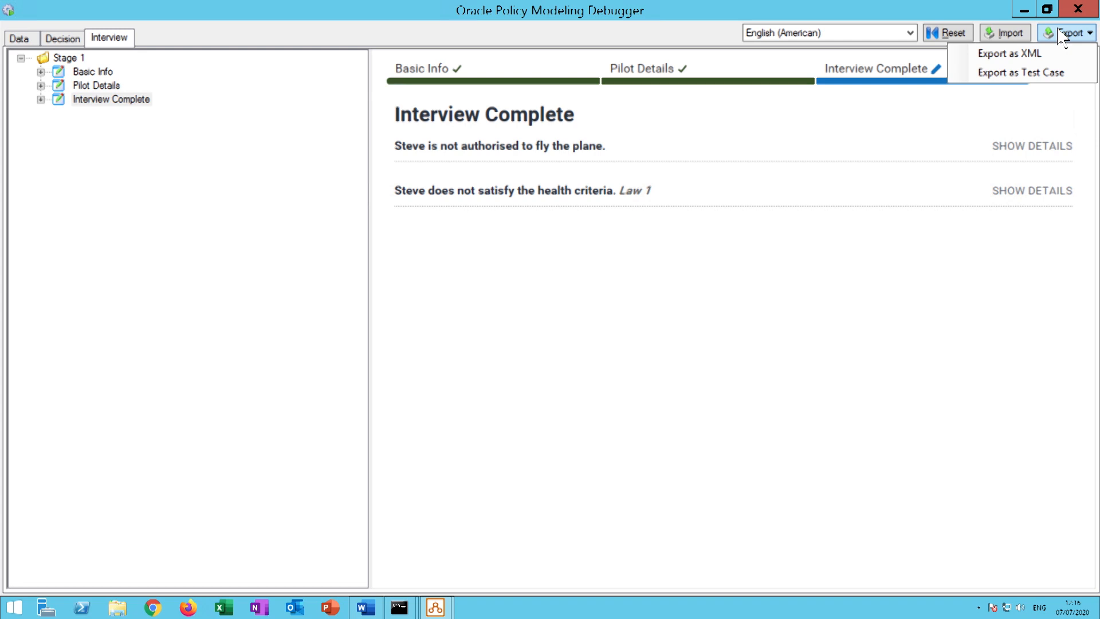
Export the interview session as XML to the Desktop under the file name TestData and close the debugger.
left_click(1008, 52)
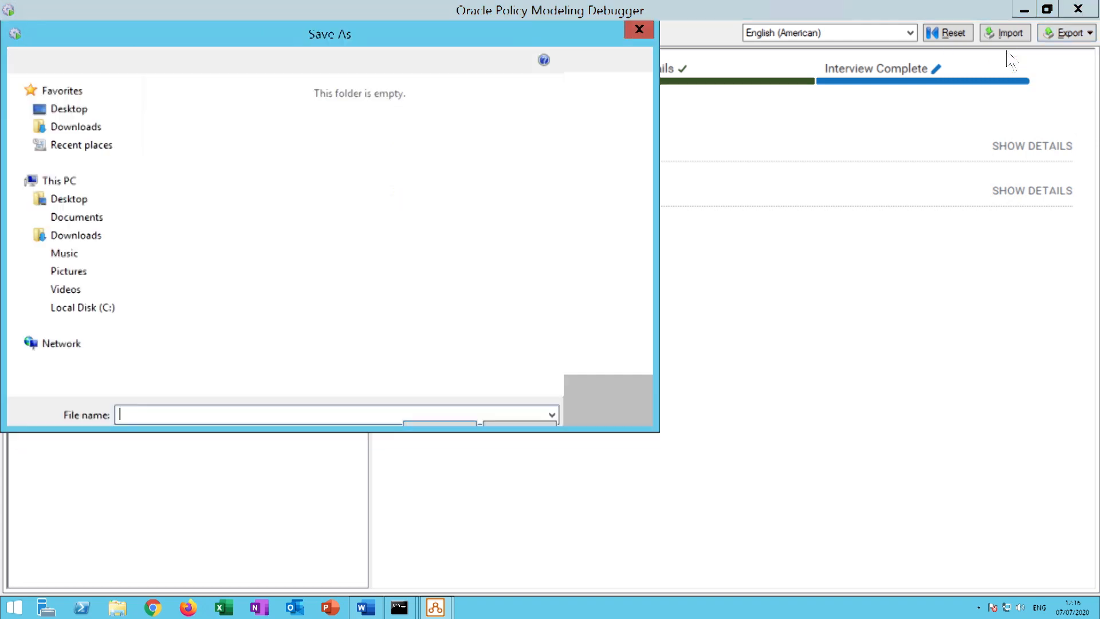
type("TestData")
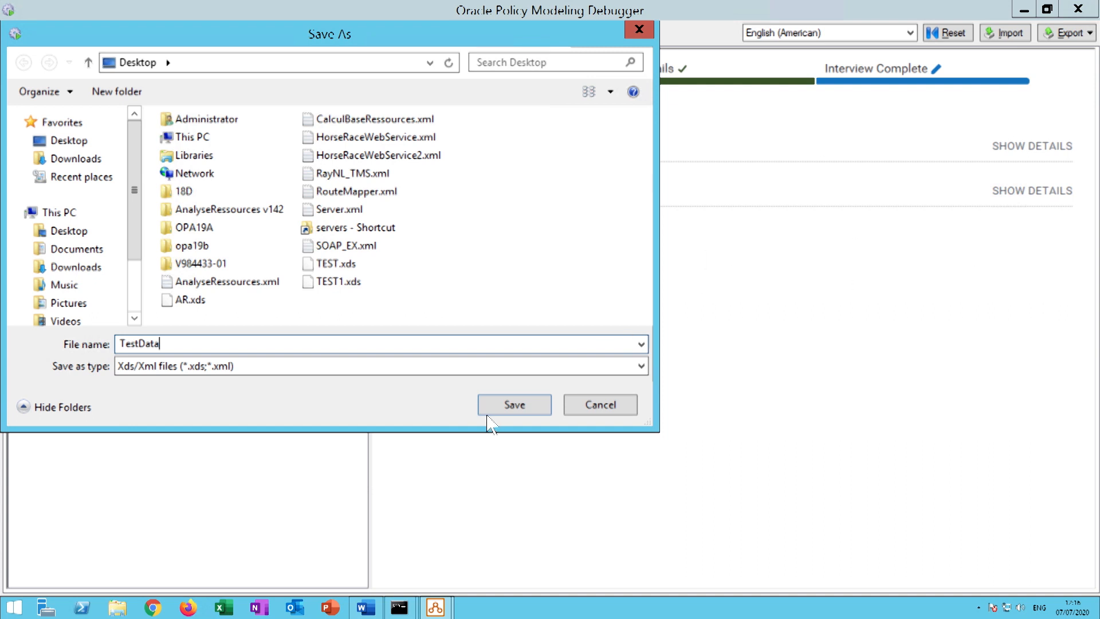
left_click(512, 404)
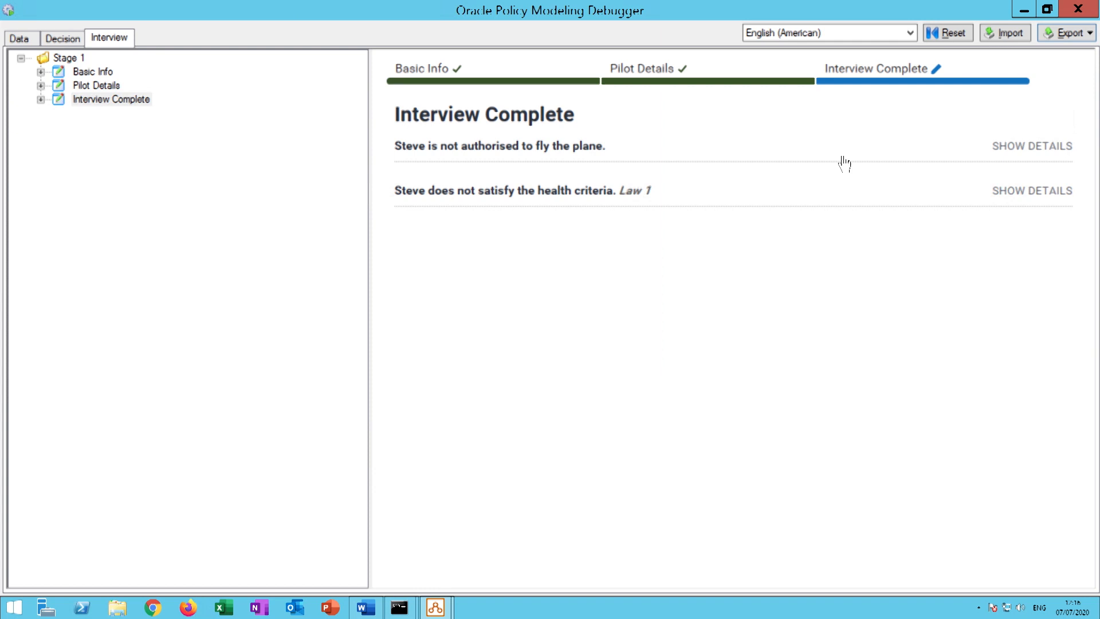
left_click(1078, 9)
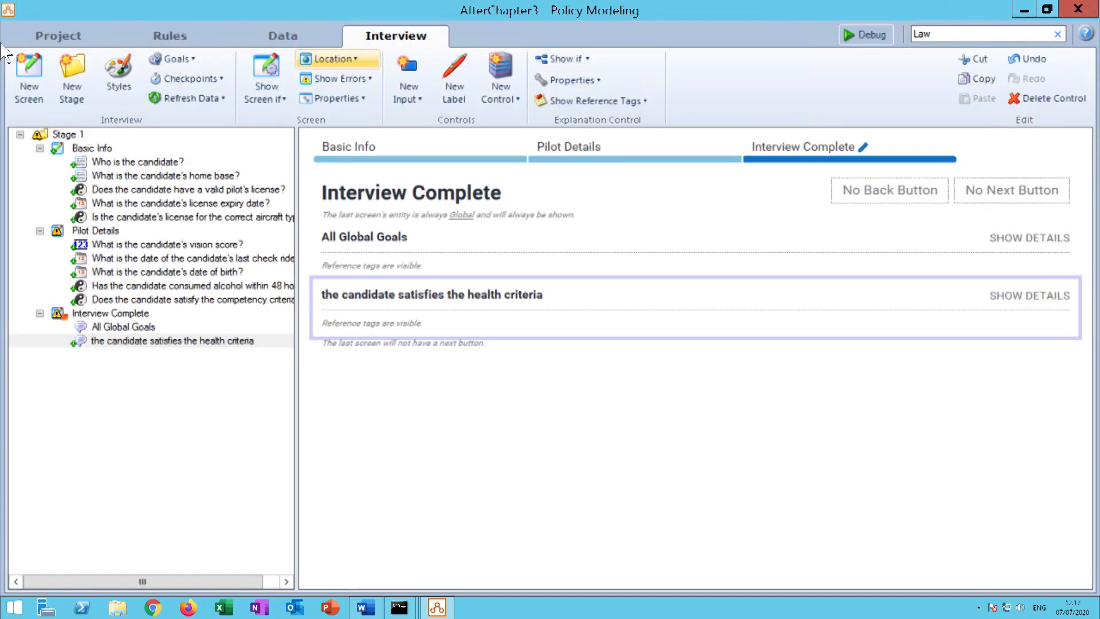
Create a new RTF form in the project's Forms section.
left_click(68, 38)
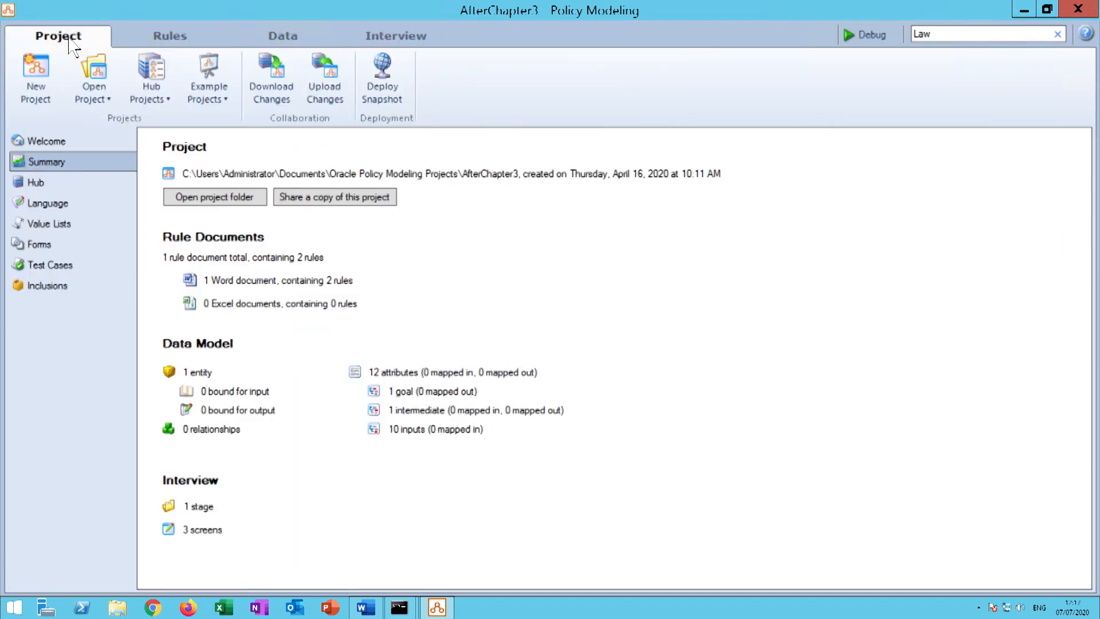
left_click(41, 245)
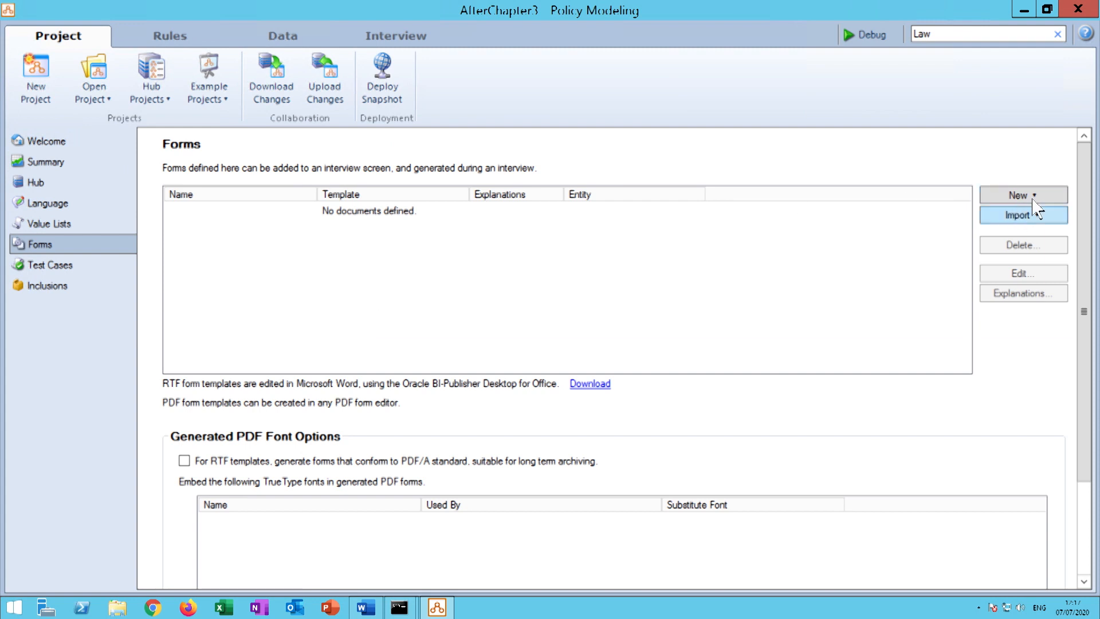
left_click(1047, 195)
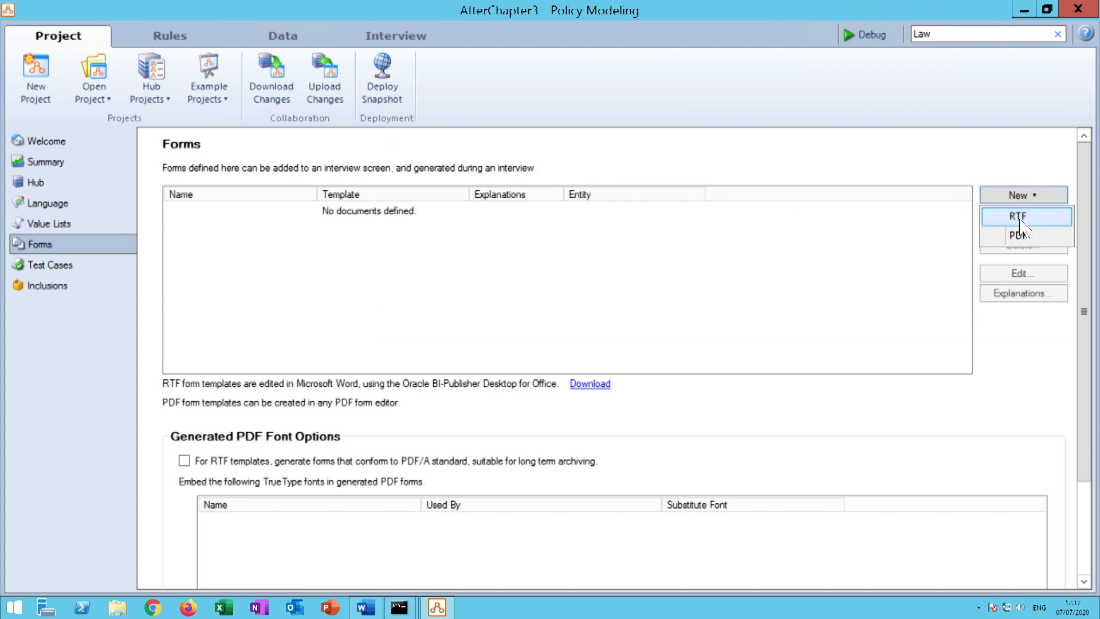
left_click(1018, 216)
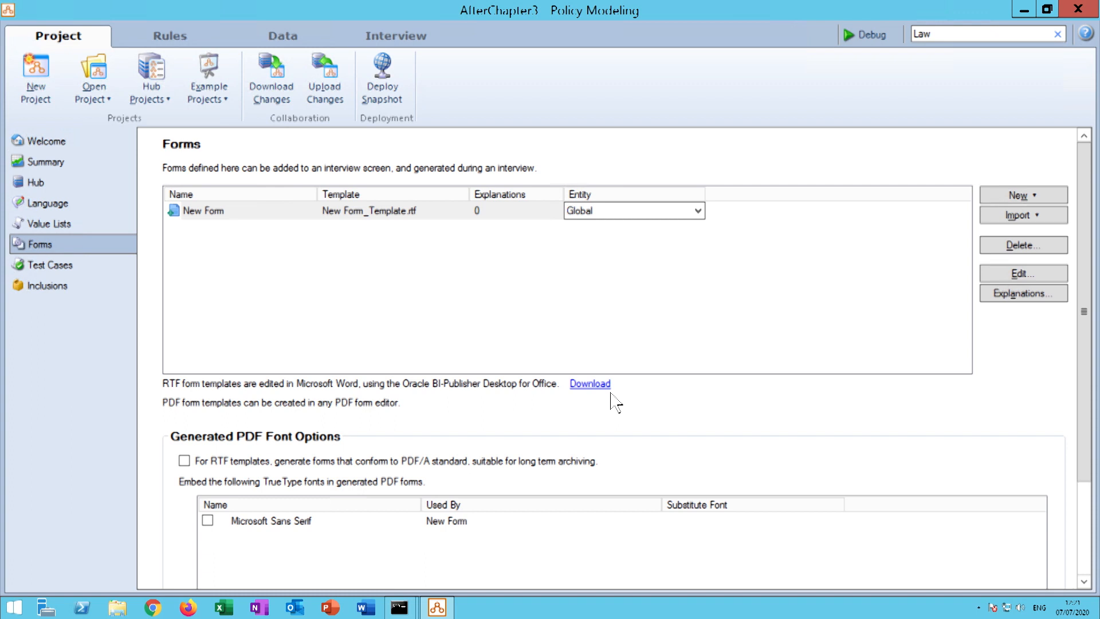
Open the New Form template for editing and switch to Word.
left_click(471, 212)
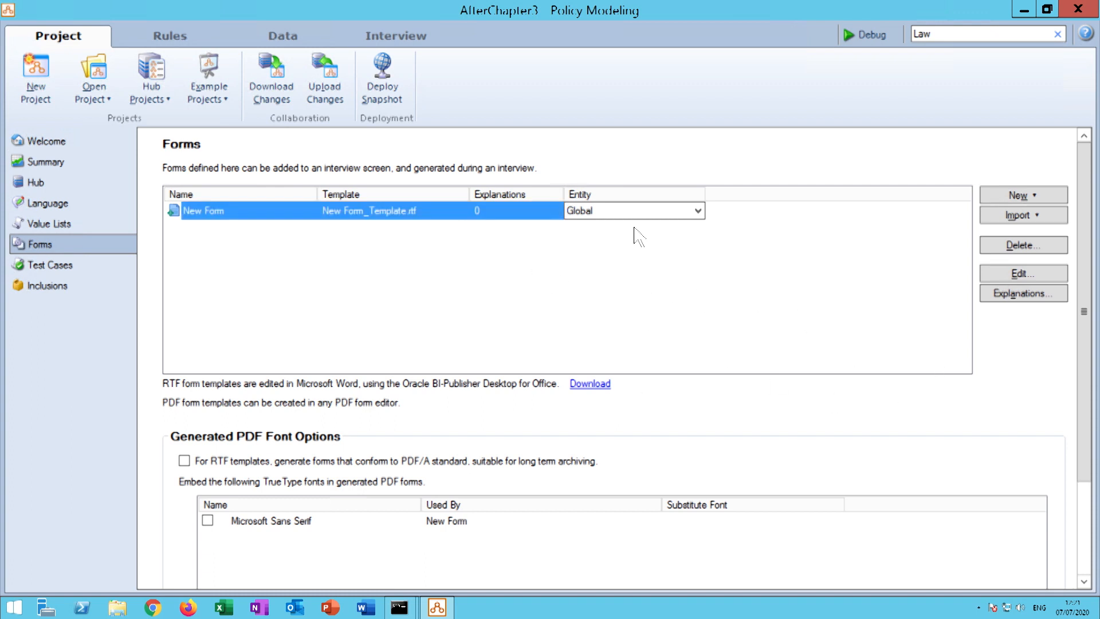
left_click(1025, 275)
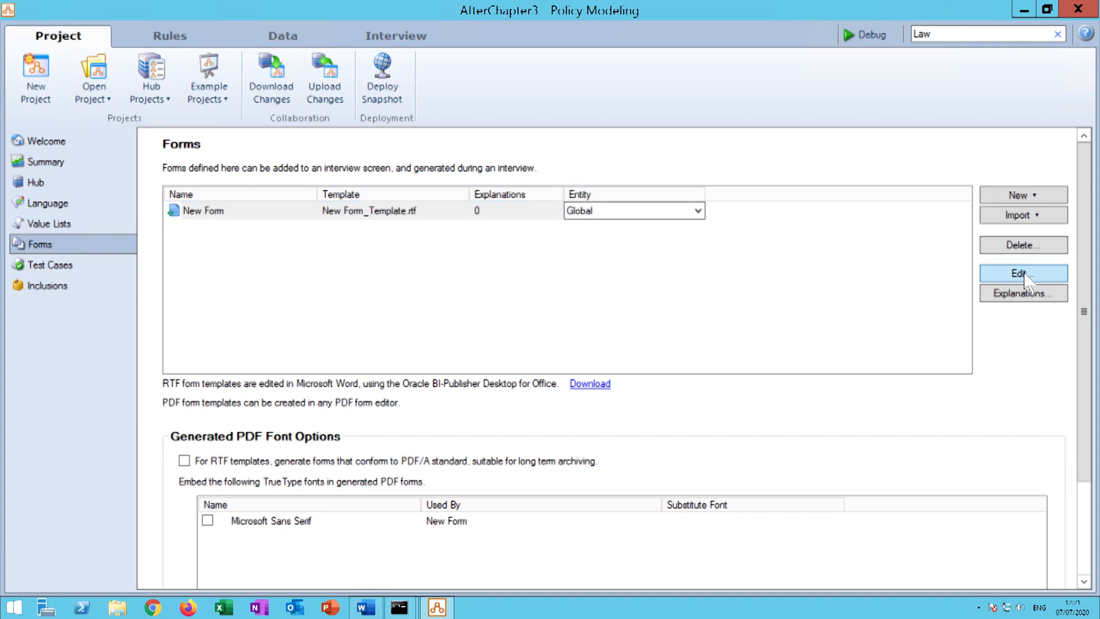
left_click(366, 609)
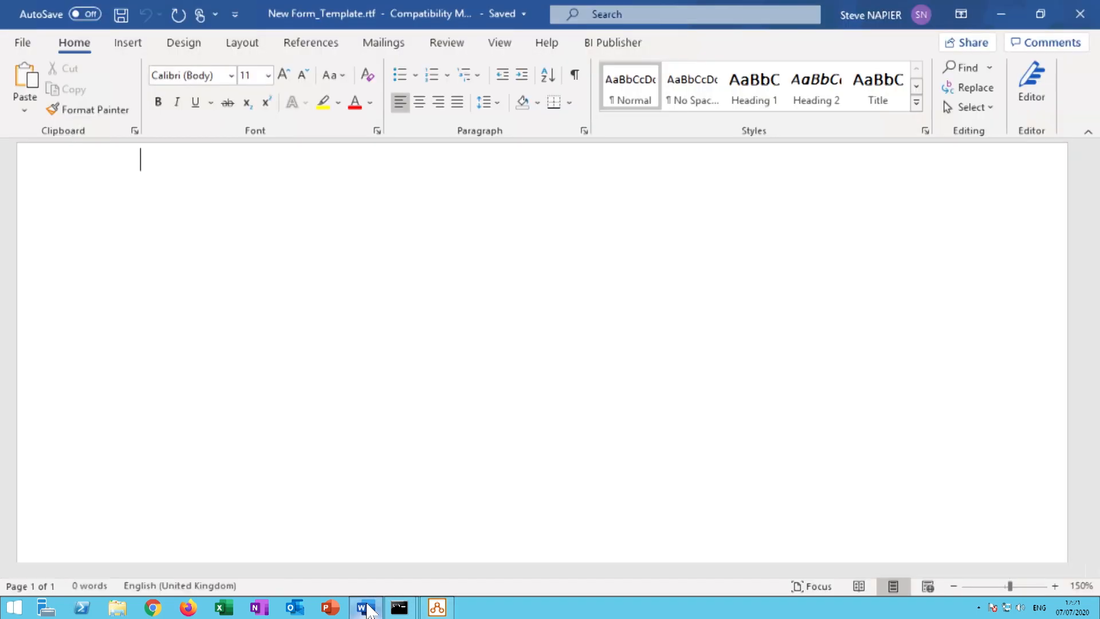
Load New Form_Template_Sample.xml from AfterChapter3's FormTemplates > en-US folder as BI Publisher sample data for the template.
left_click(627, 46)
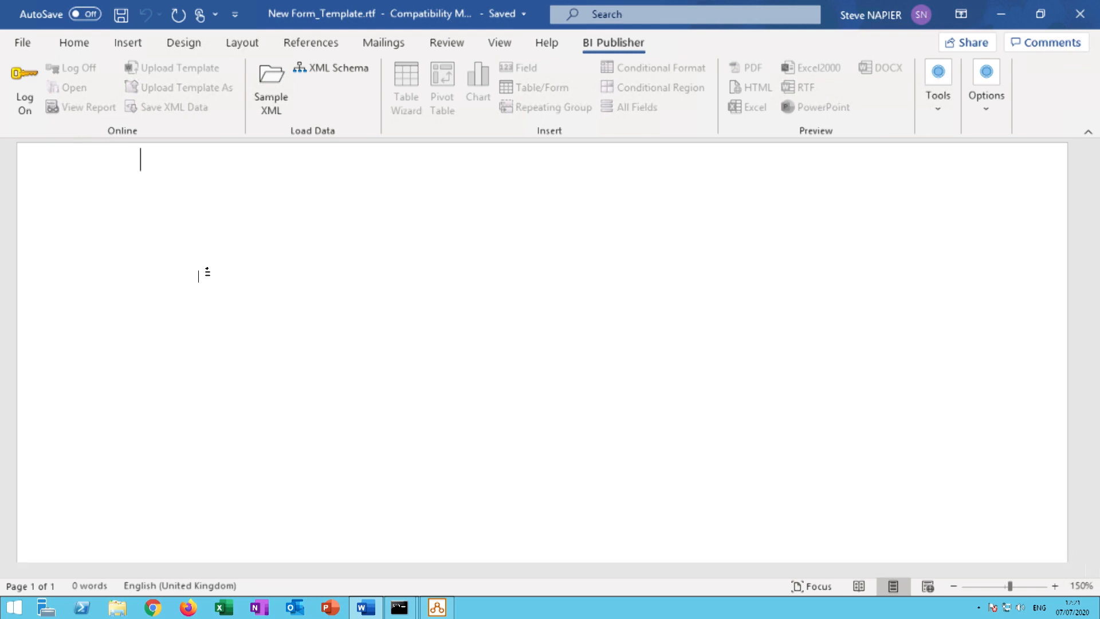
left_click(269, 87)
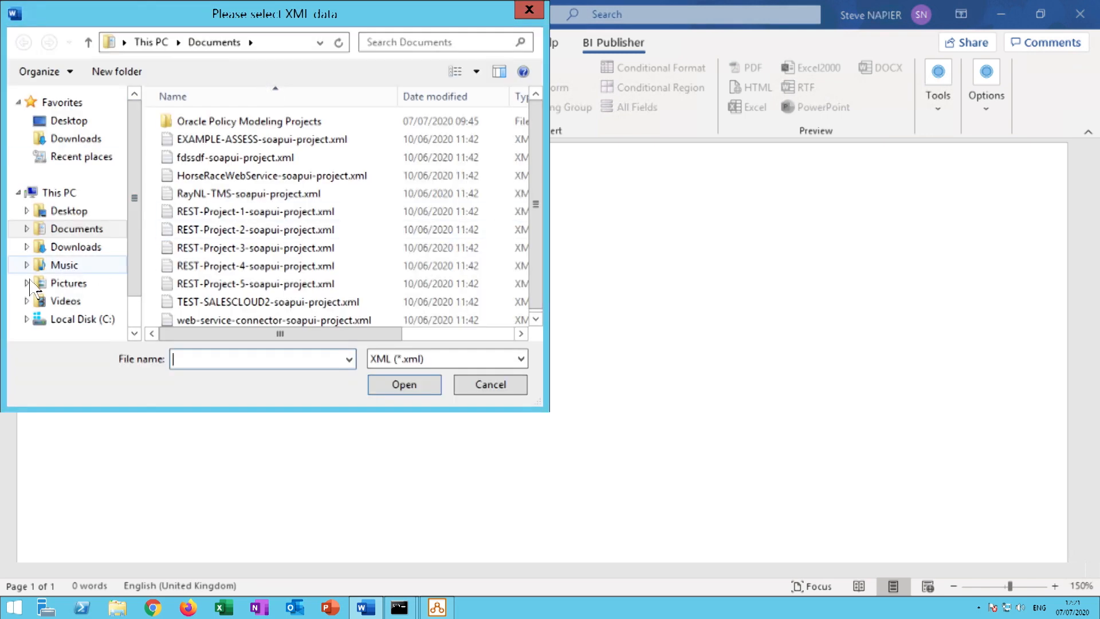
left_click(73, 121)
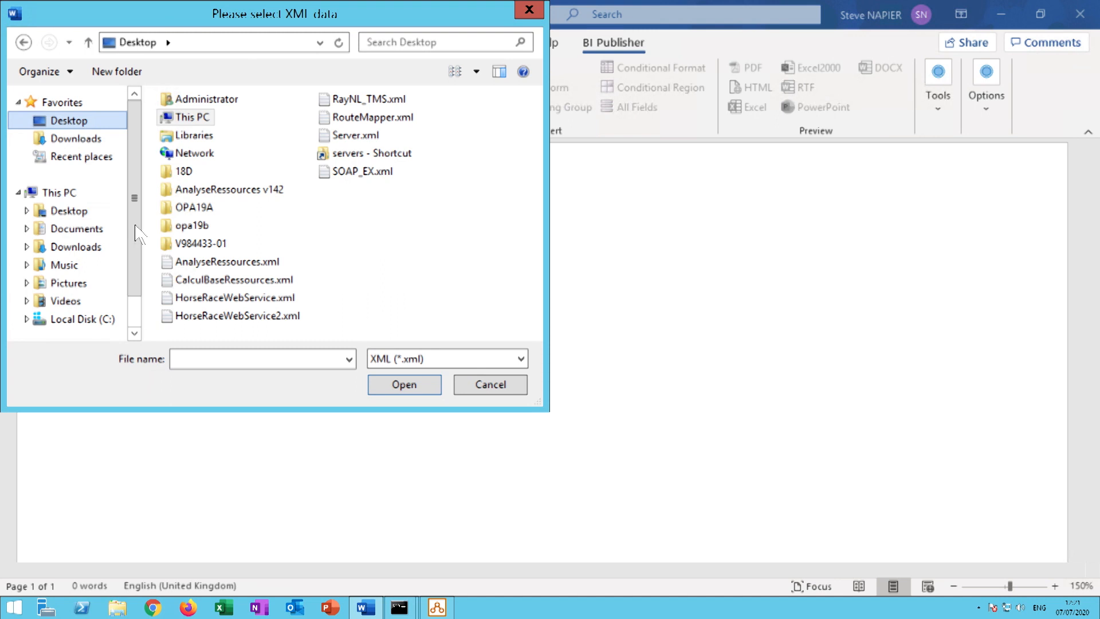
left_click(77, 231)
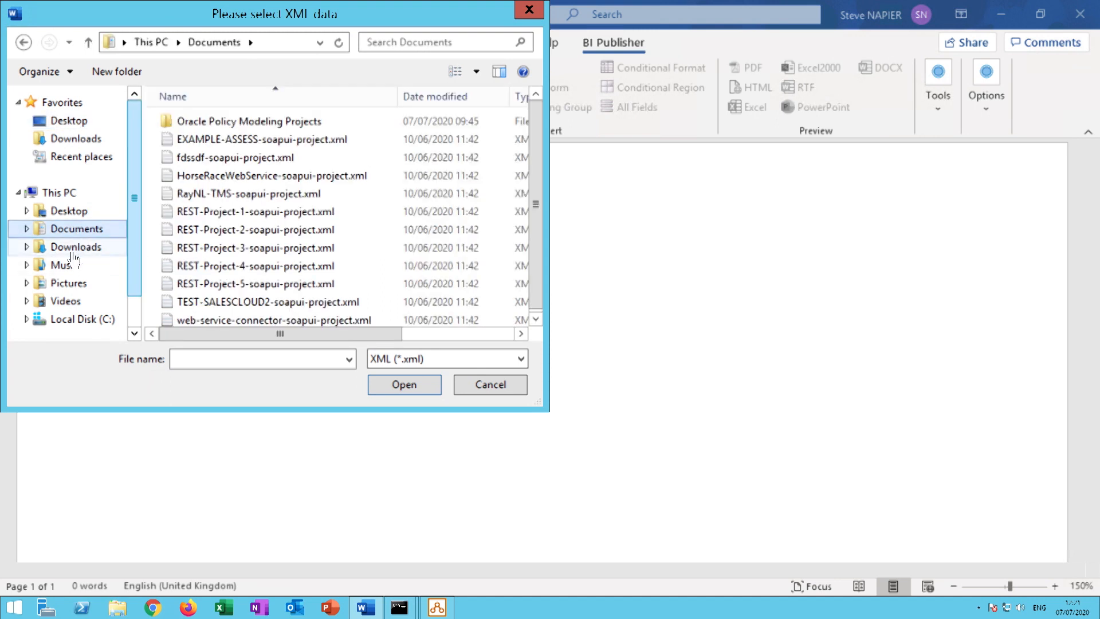
double_click(302, 124)
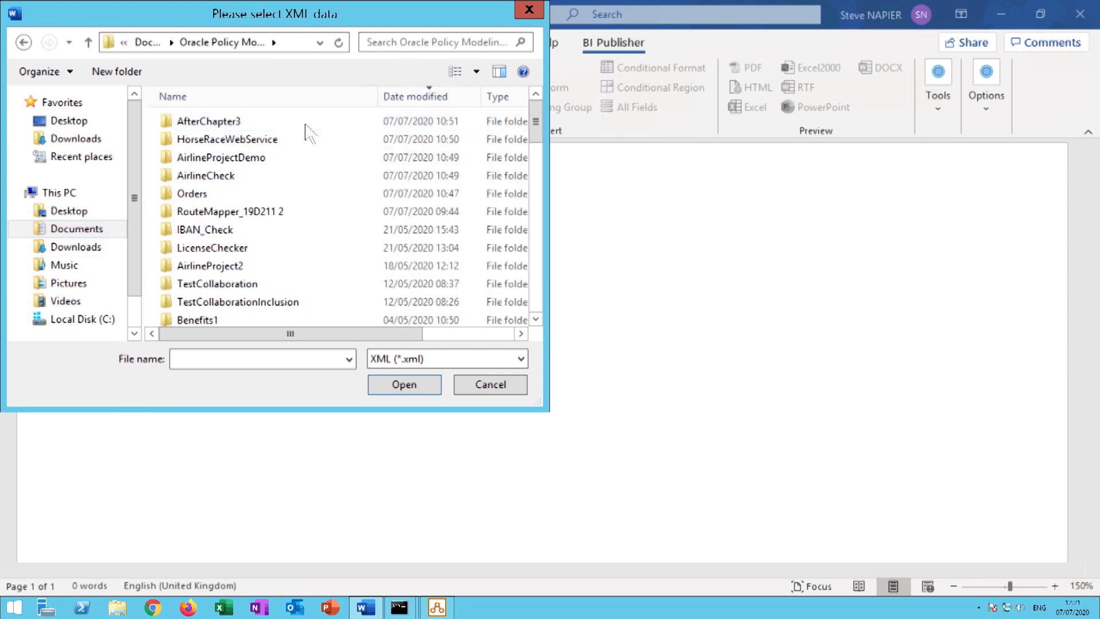
double_click(304, 124)
left_click(225, 181)
double_click(224, 177)
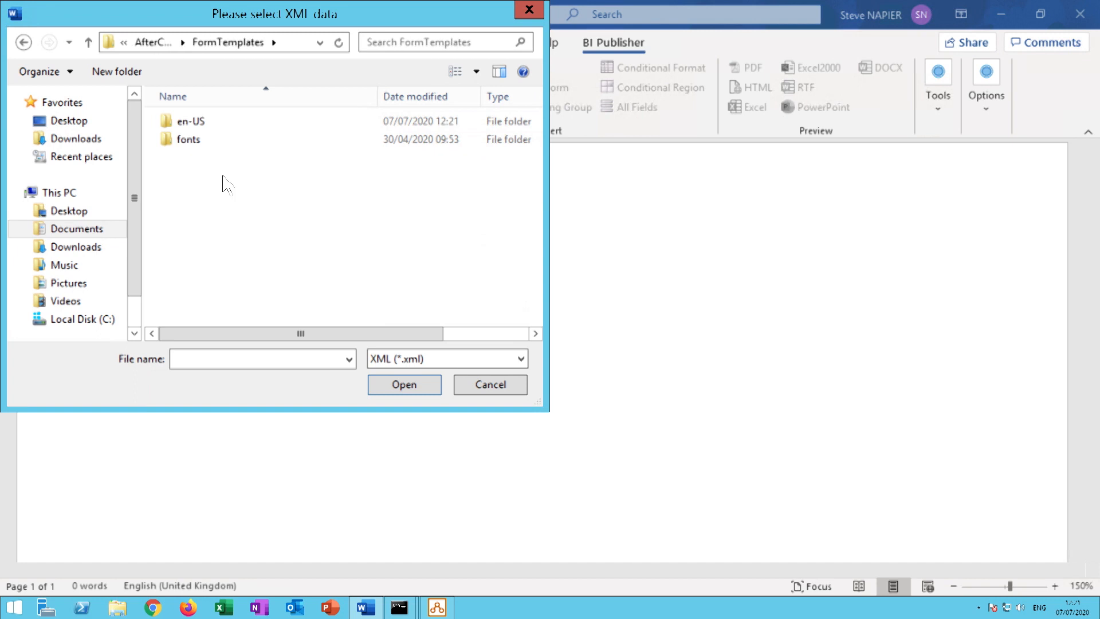
double_click(184, 120)
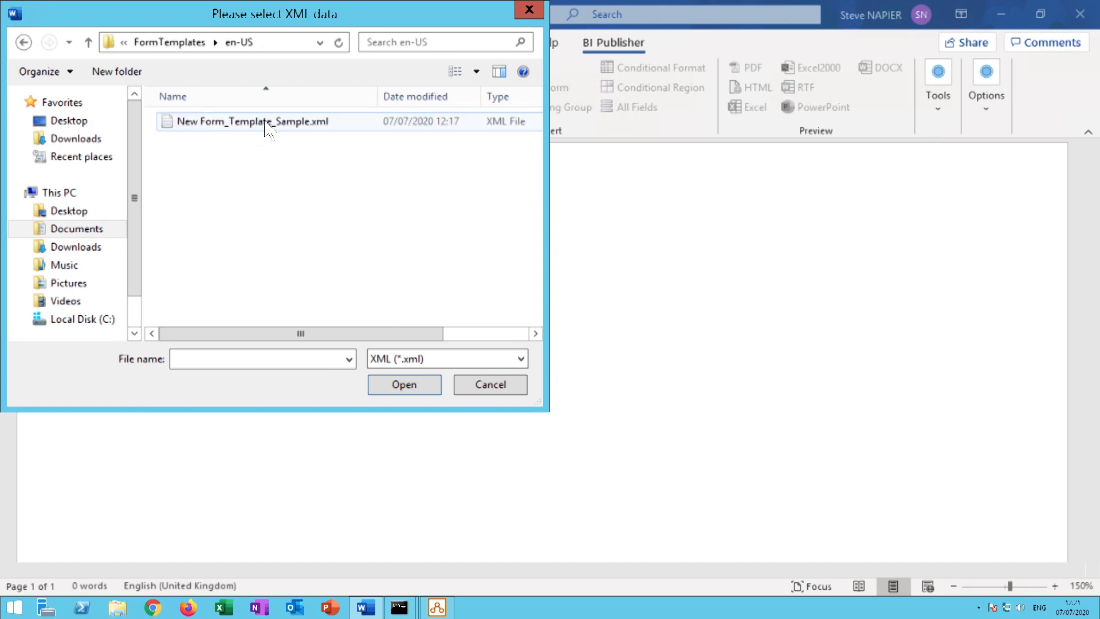
left_click(267, 127)
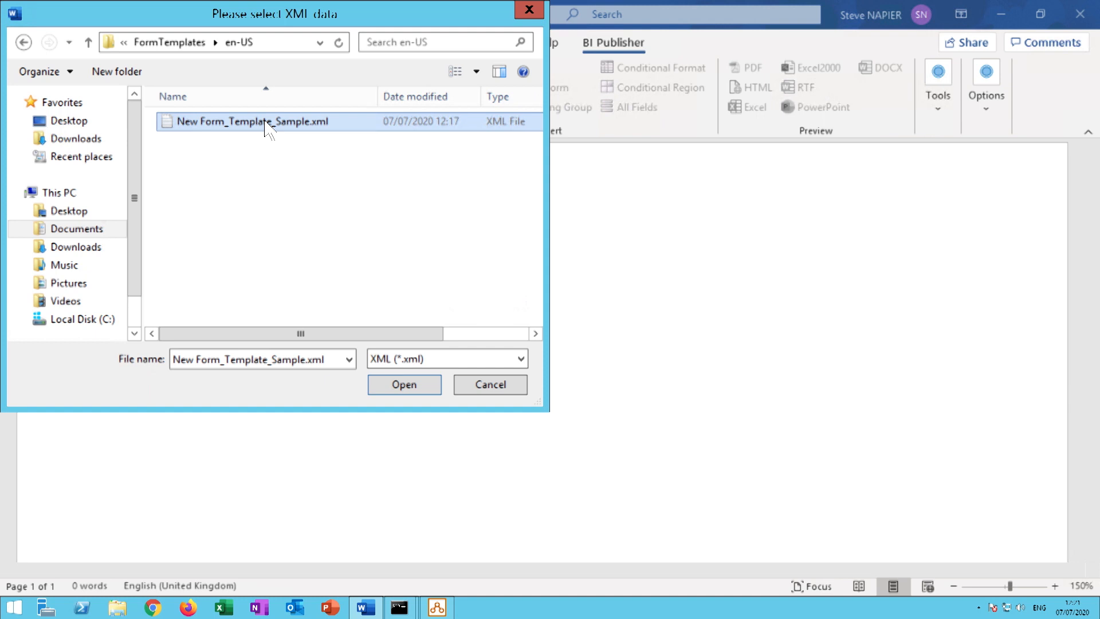
double_click(266, 127)
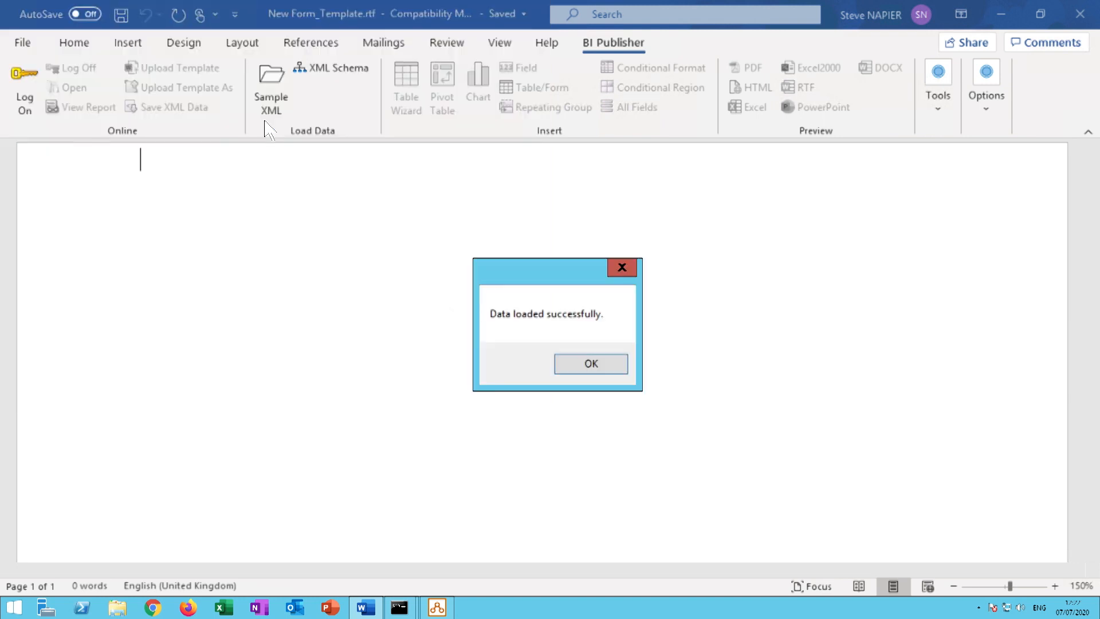
left_click(591, 363)
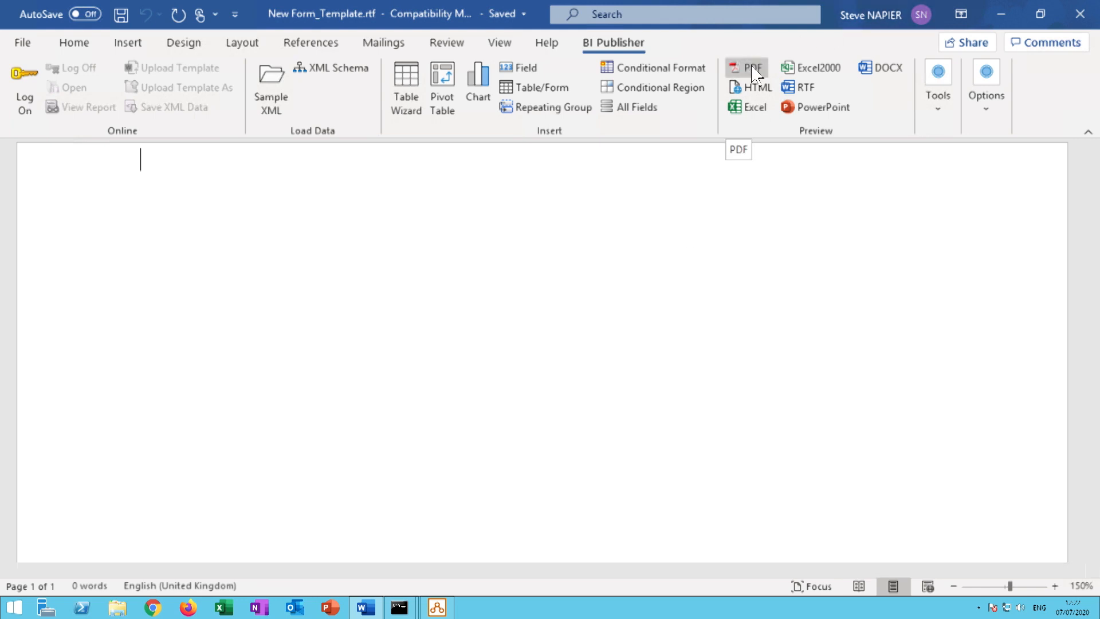
Switch to Policy Modeling, debug the project and export the form data for 'New Form' to the Desktop, naming the file after the candidate.
left_click(436, 608)
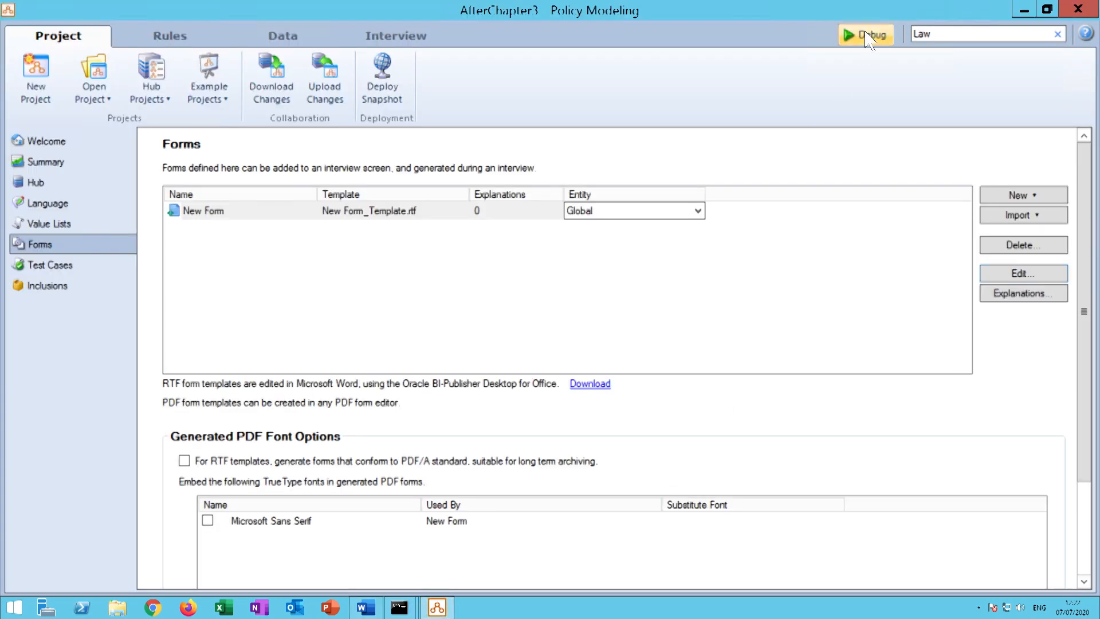
left_click(867, 35)
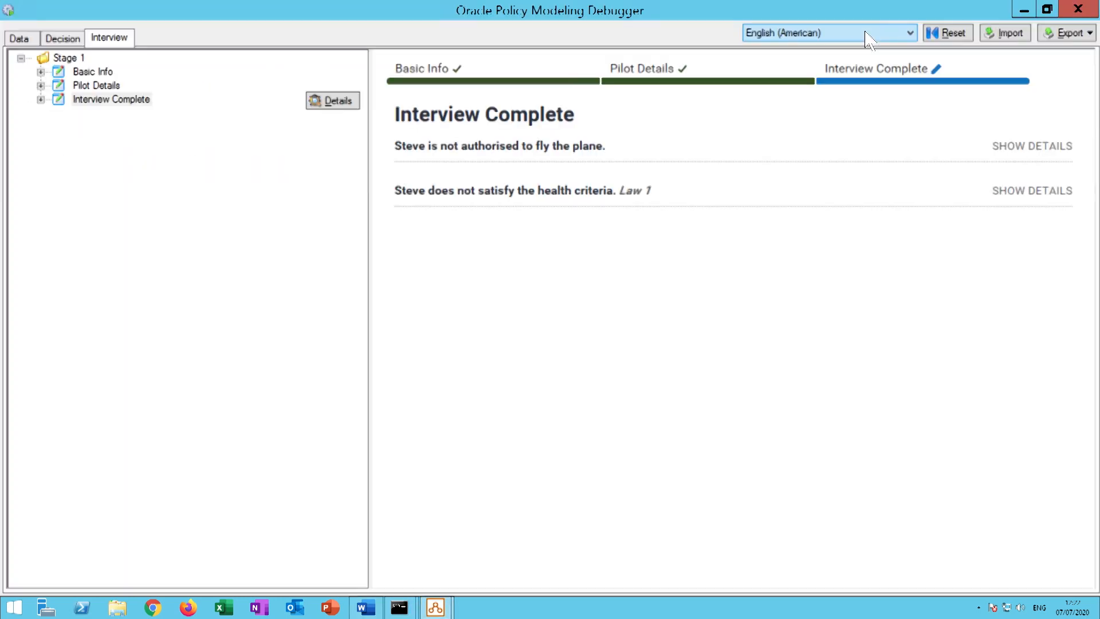
left_click(1082, 40)
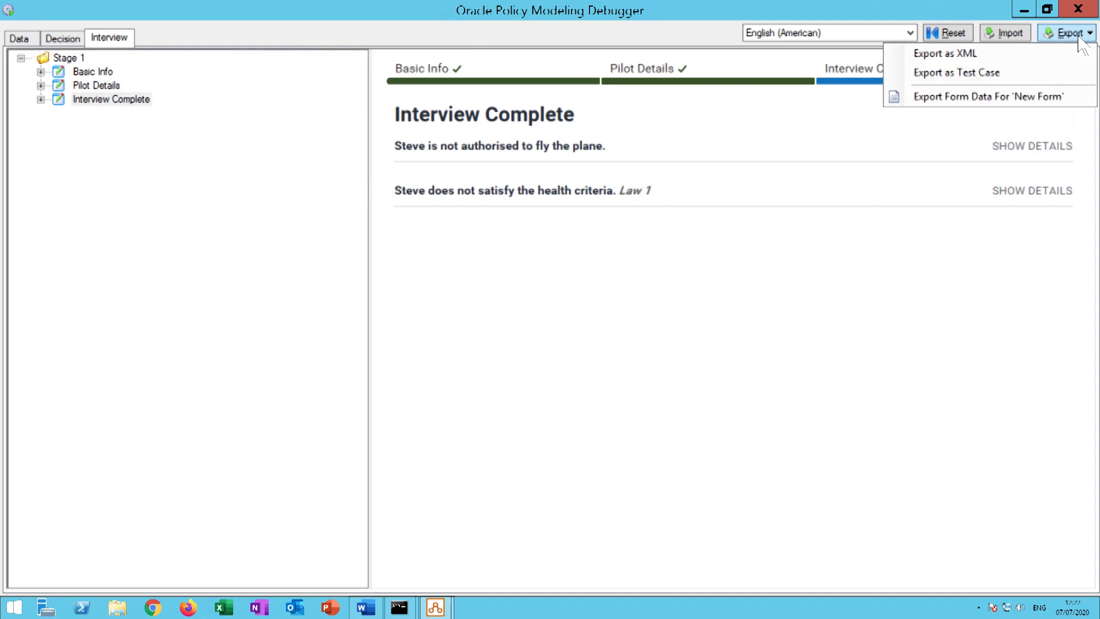
left_click(1044, 101)
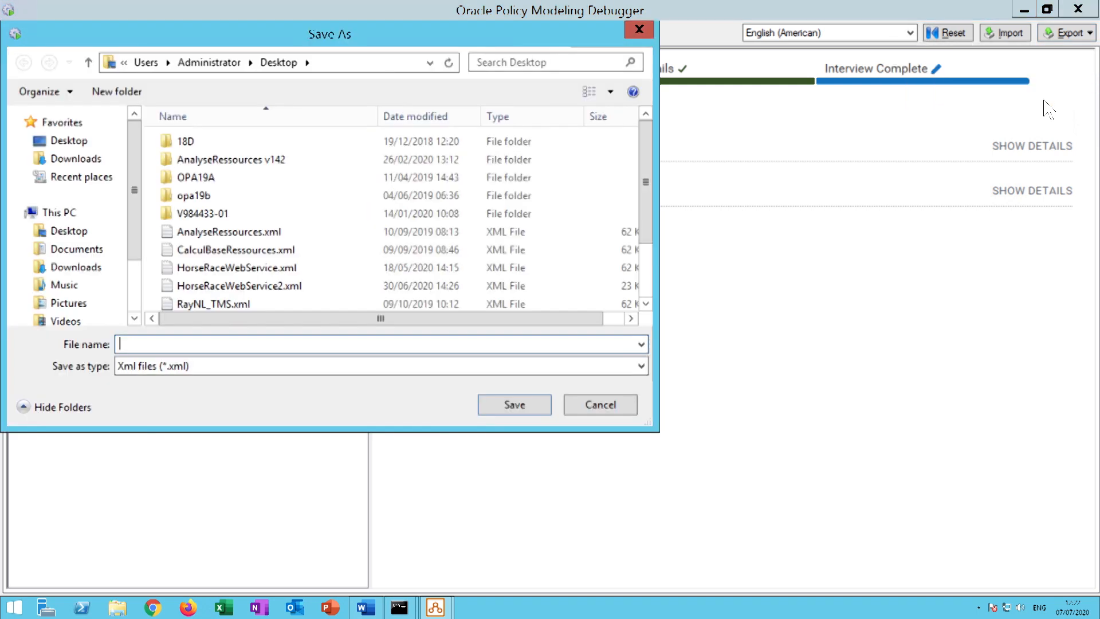
type("Steve")
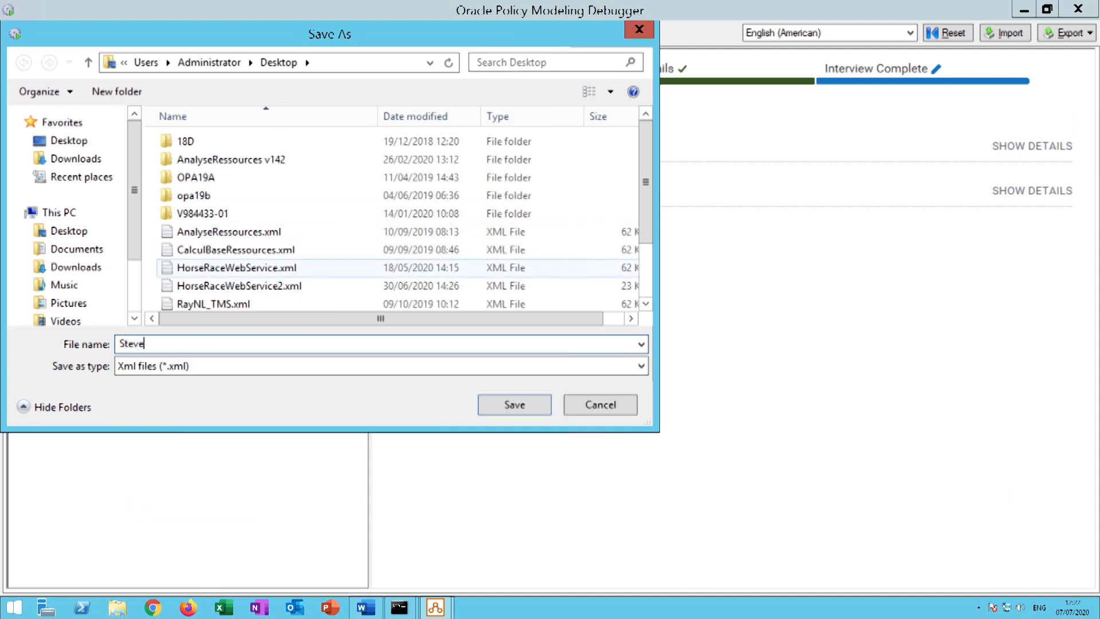
key("Return")
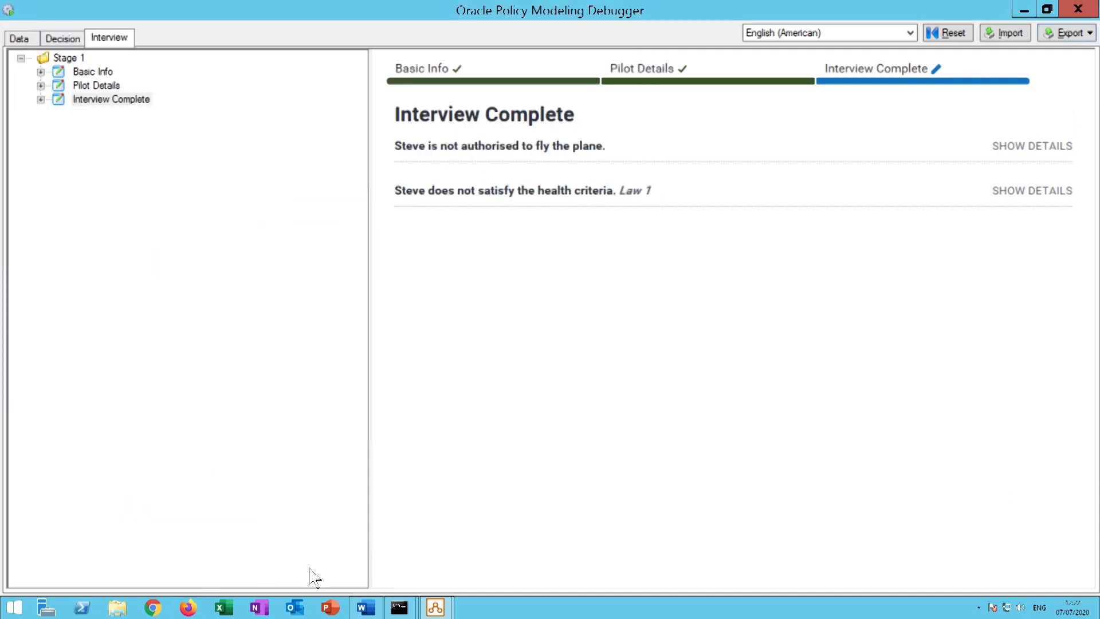
Switch to Word, load the exported candidate XML from the Desktop as sample data, and view the insertable fields.
left_click(364, 608)
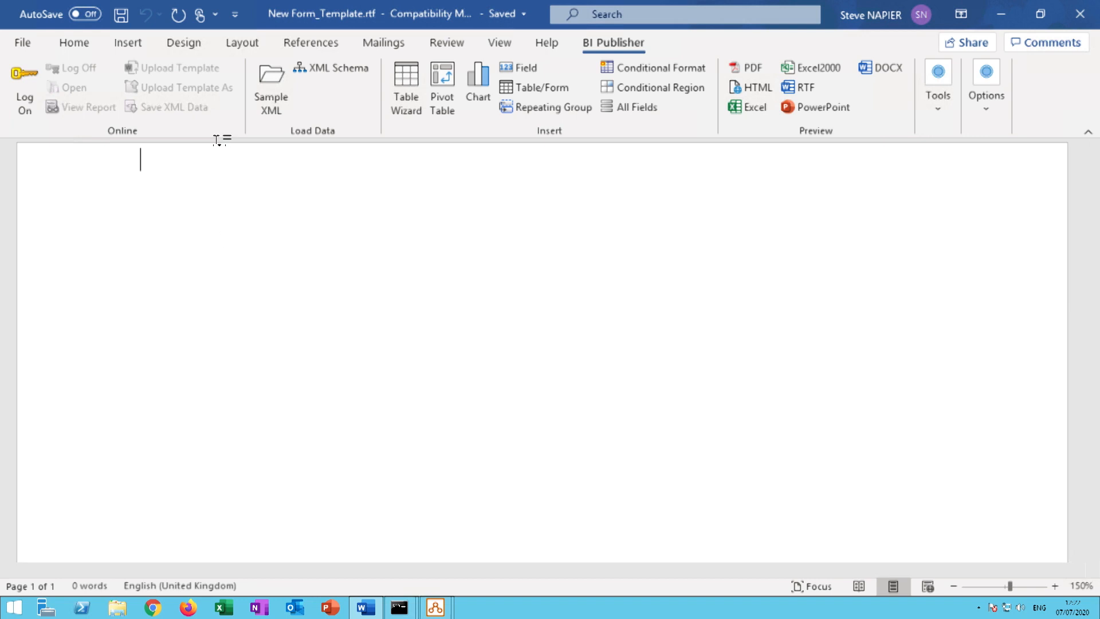
left_click(274, 84)
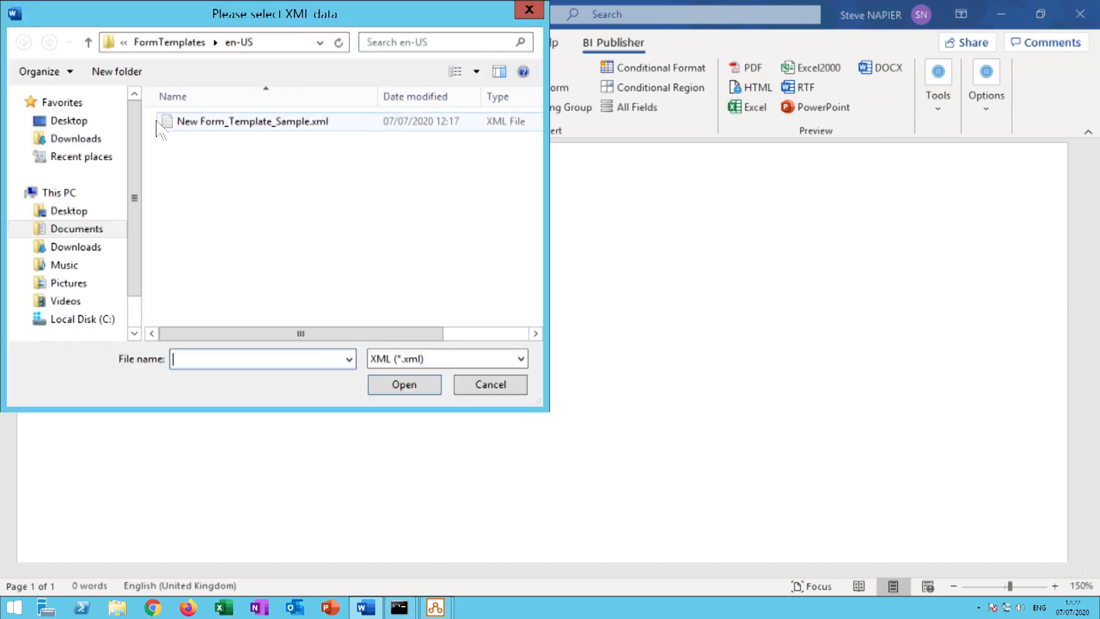
left_click(80, 120)
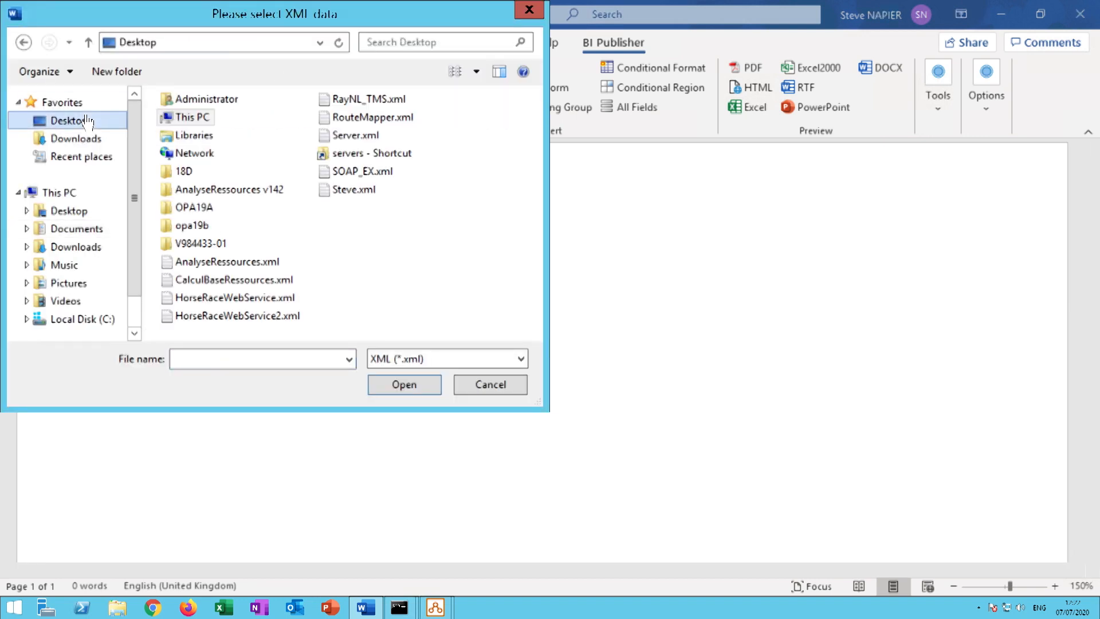
double_click(354, 191)
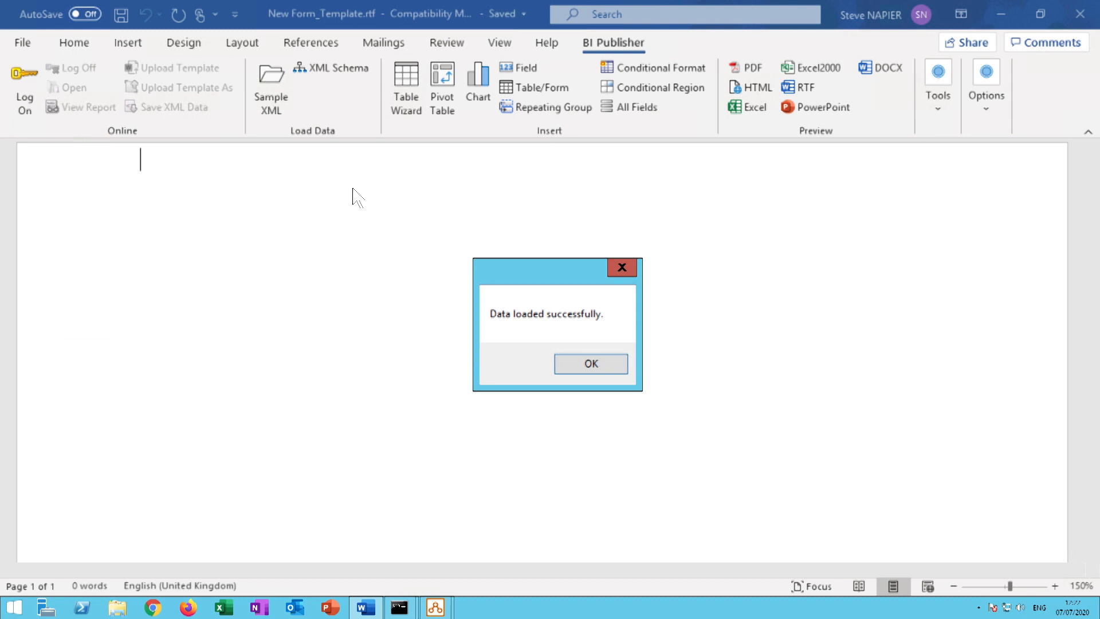
left_click(594, 367)
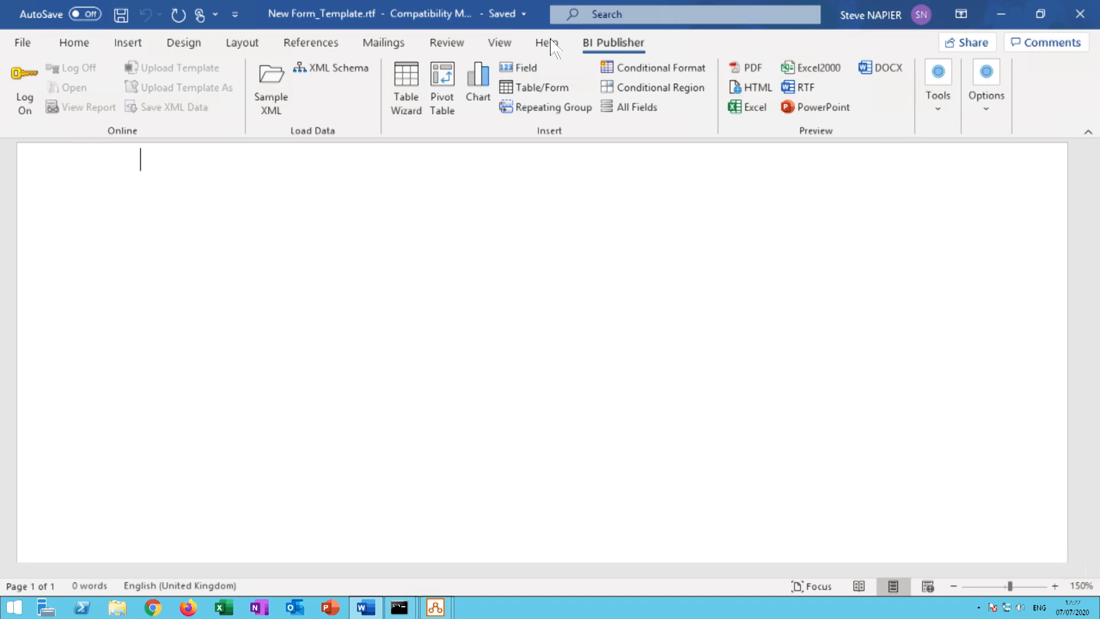
left_click(526, 67)
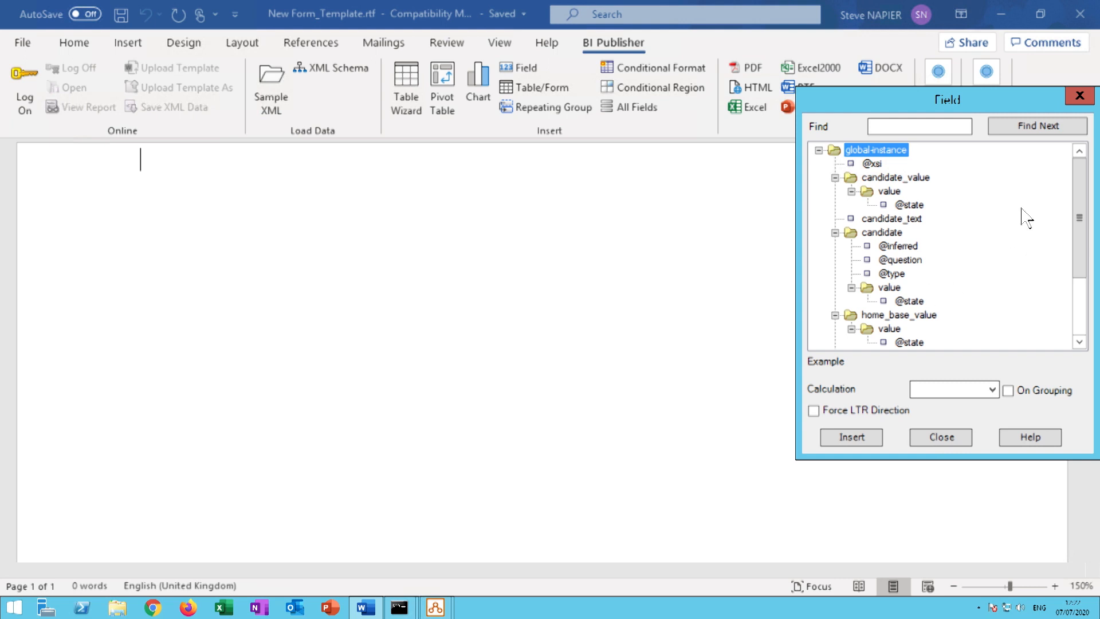
left_click(1081, 97)
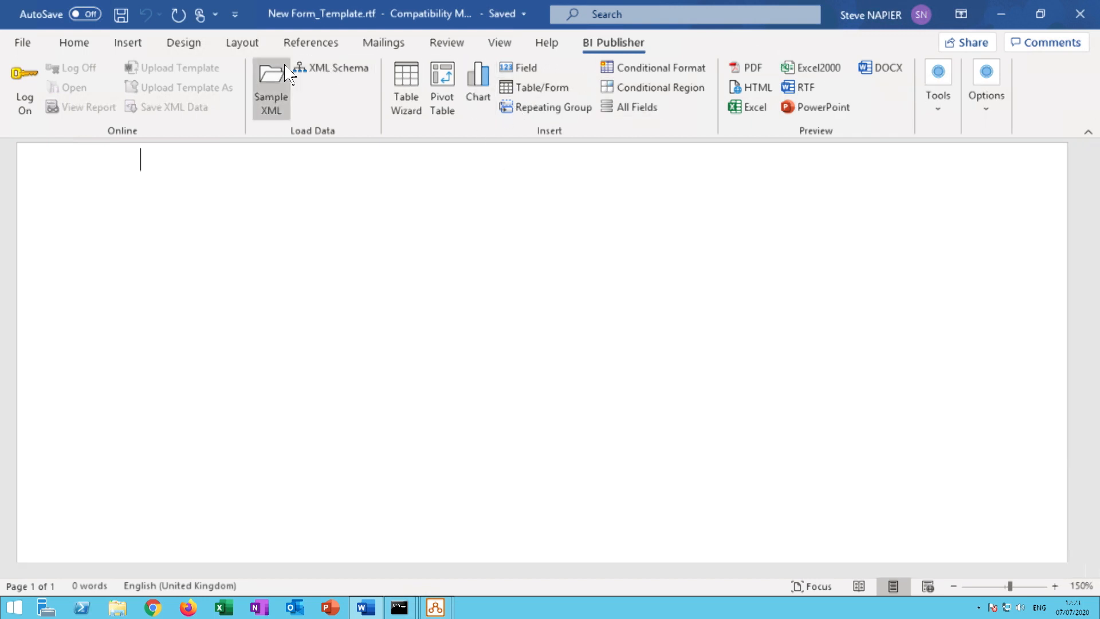
Load New Form_Template_Sample.xml from AfterChapter3's FormTemplates > en-US folder as the template's sample data.
left_click(286, 67)
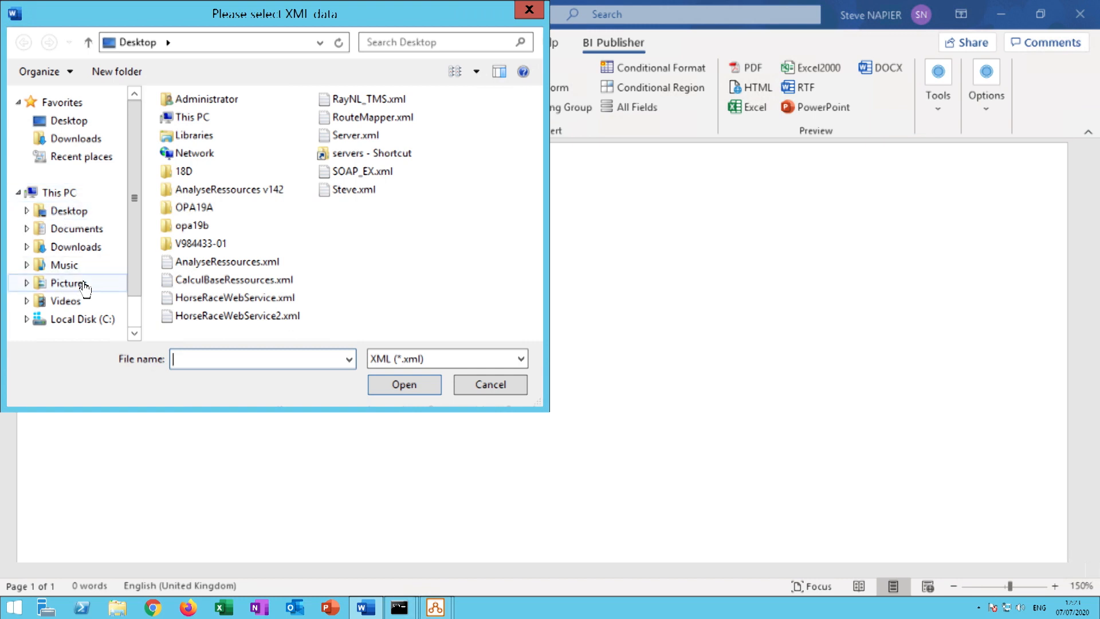
left_click(60, 228)
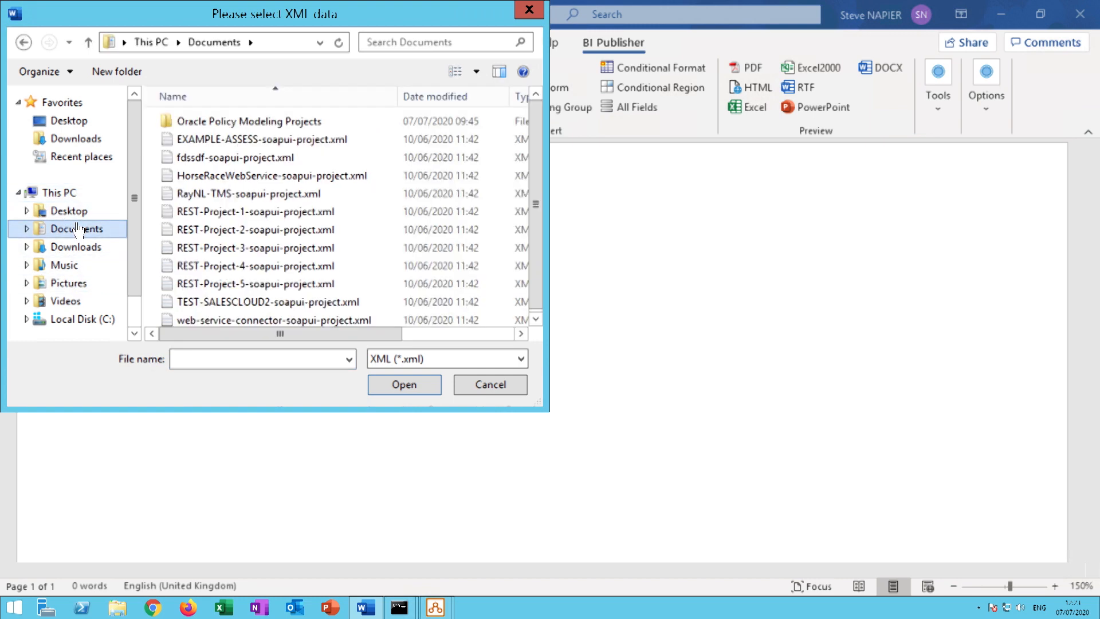
double_click(284, 120)
double_click(244, 119)
double_click(222, 174)
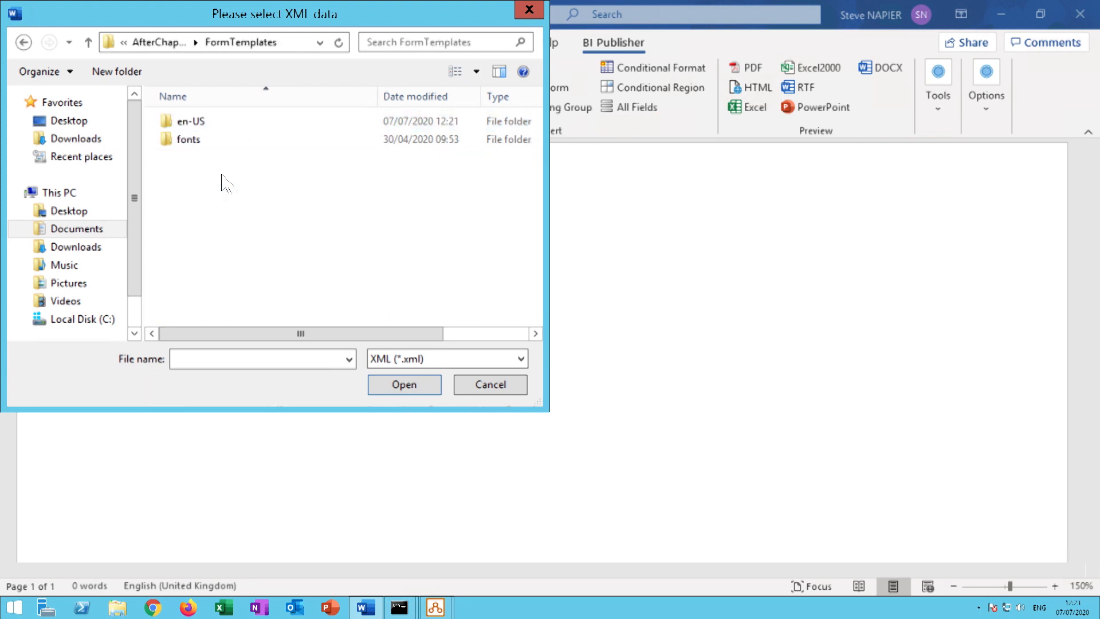
double_click(218, 121)
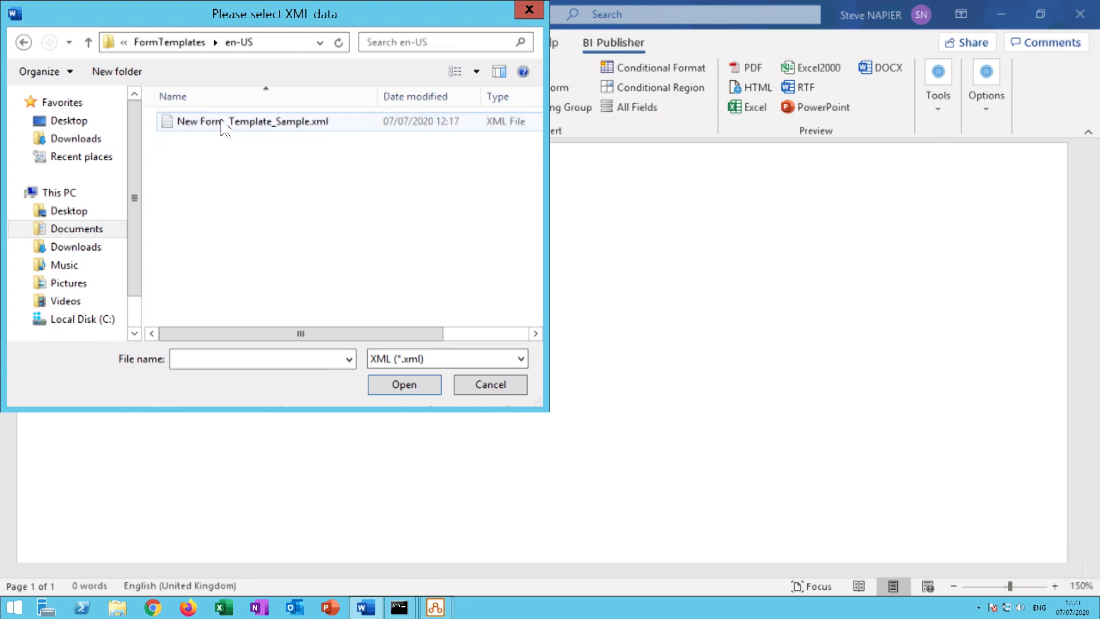
double_click(225, 122)
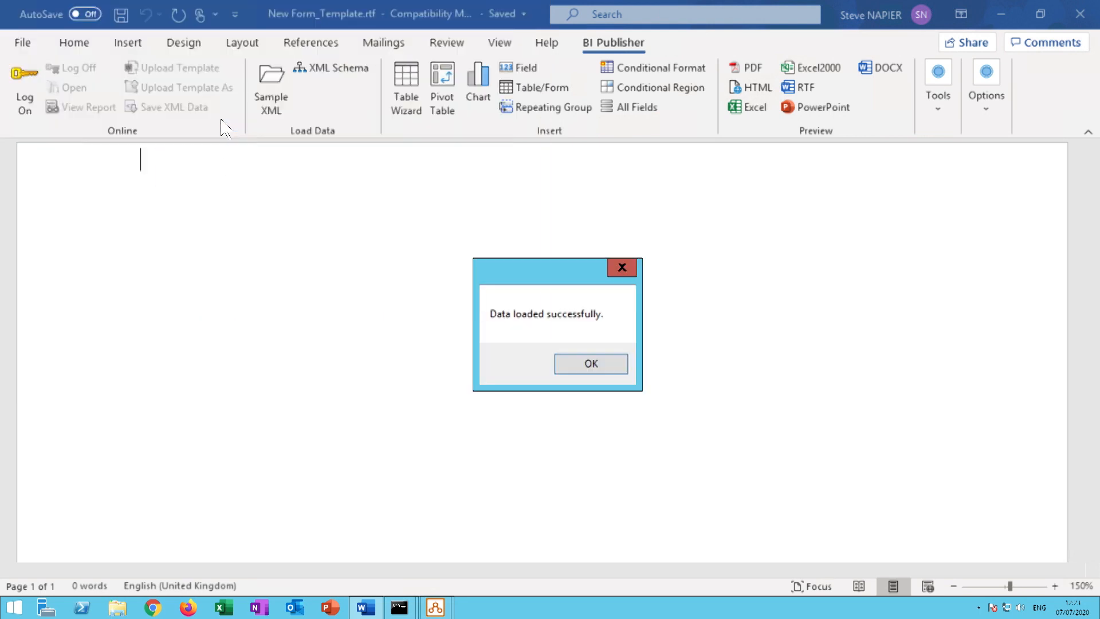
left_click(596, 369)
Check the example data of the available fields and insert the candidate_value field into the empty template.
left_click(519, 69)
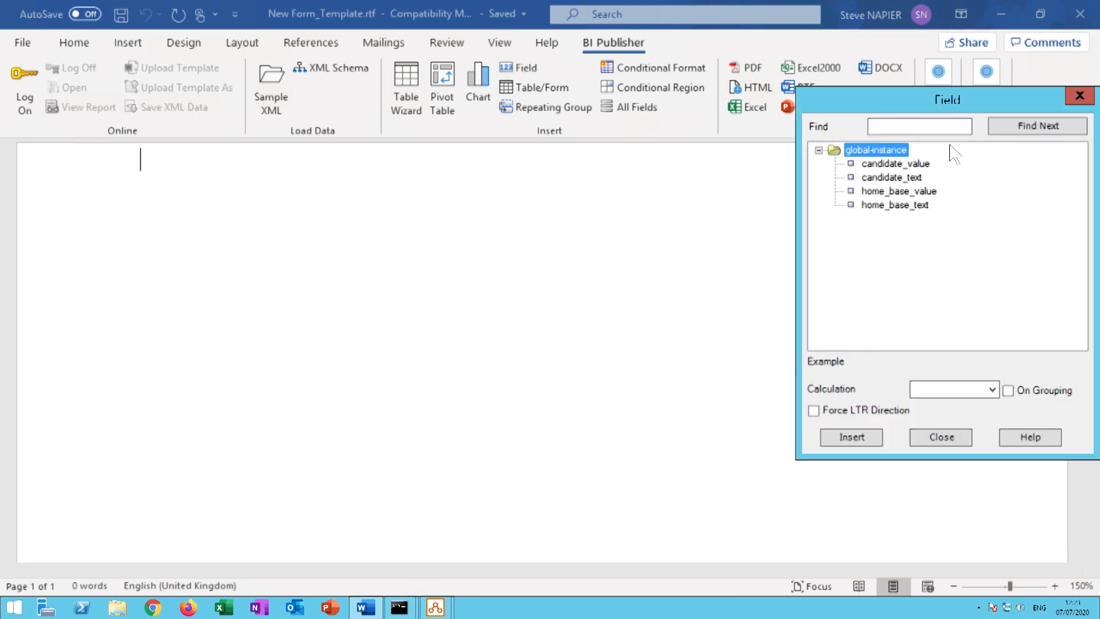
left_click(924, 165)
left_click(898, 193)
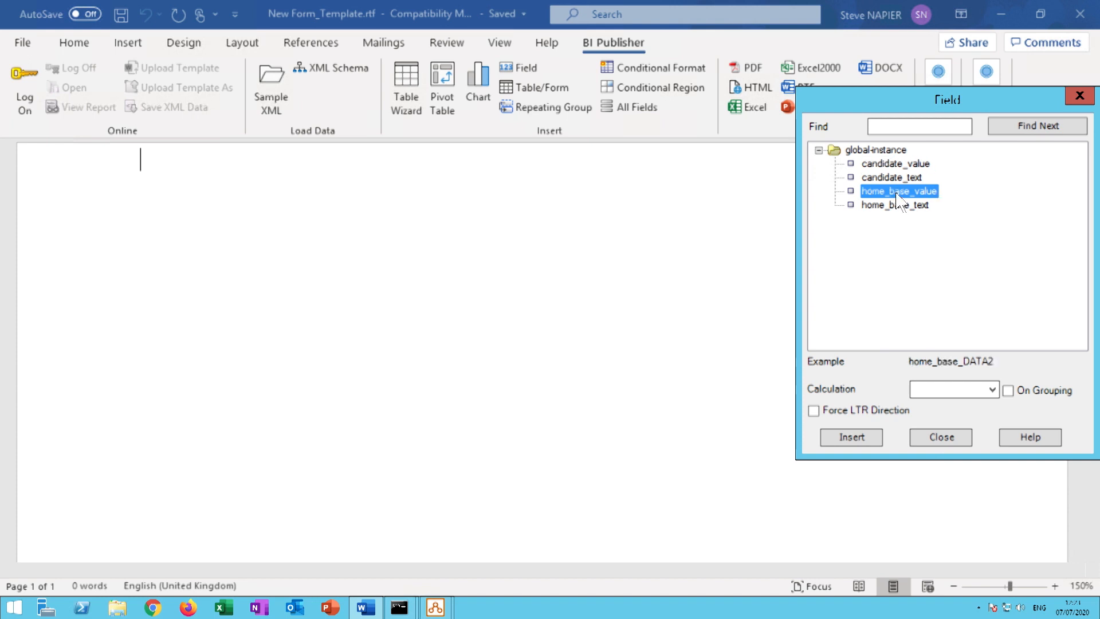
left_click(910, 207)
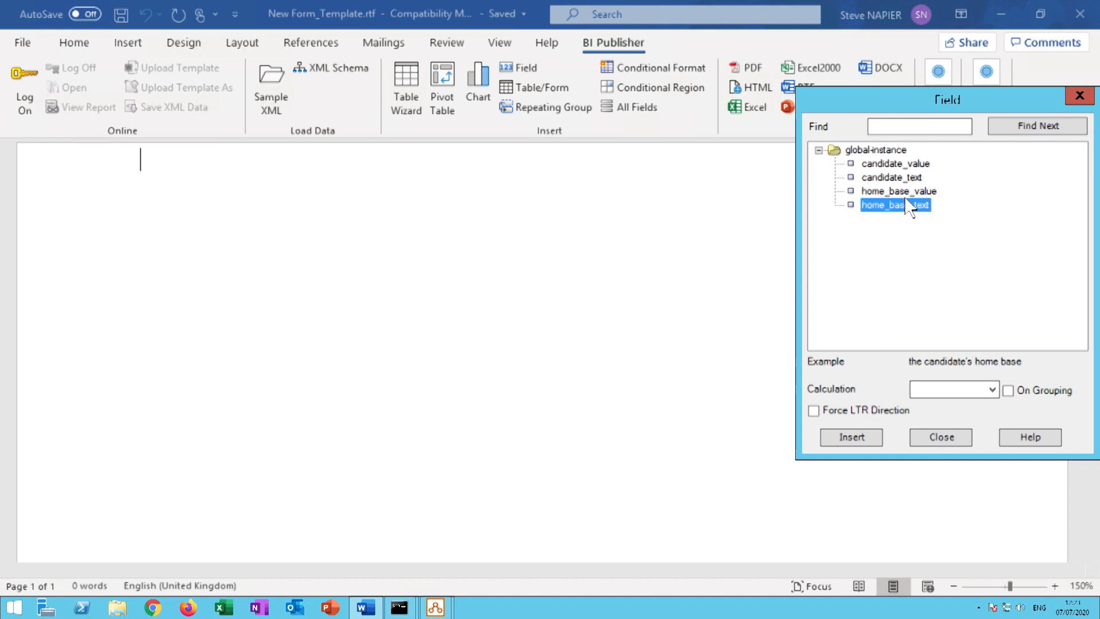
double_click(906, 165)
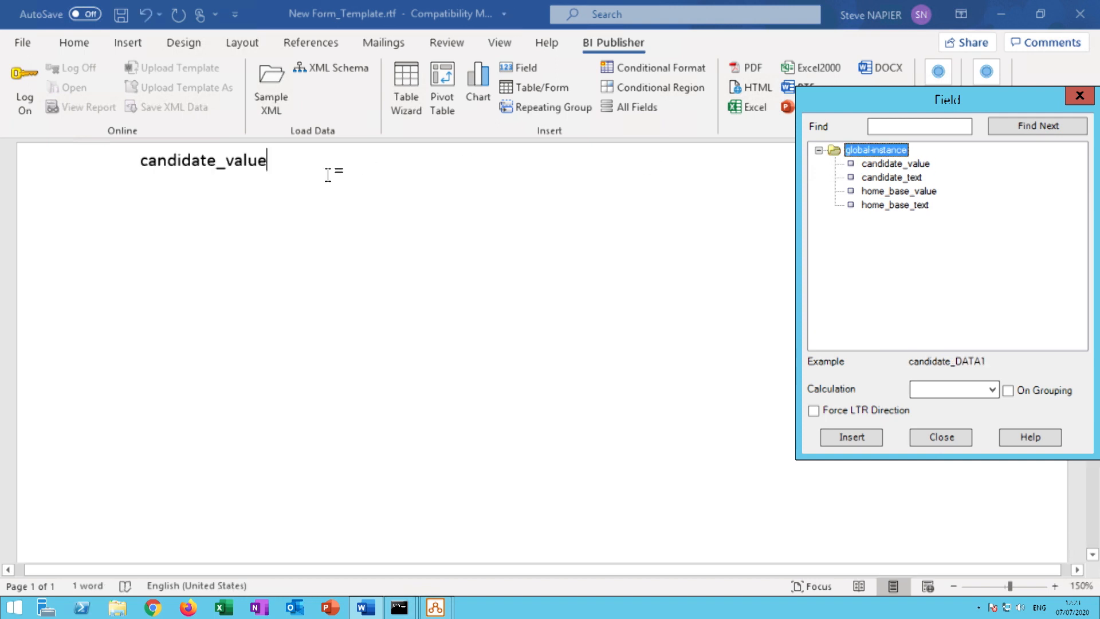
Add the label "Candidate Name : " in front of the candidate_value field.
left_click(137, 156)
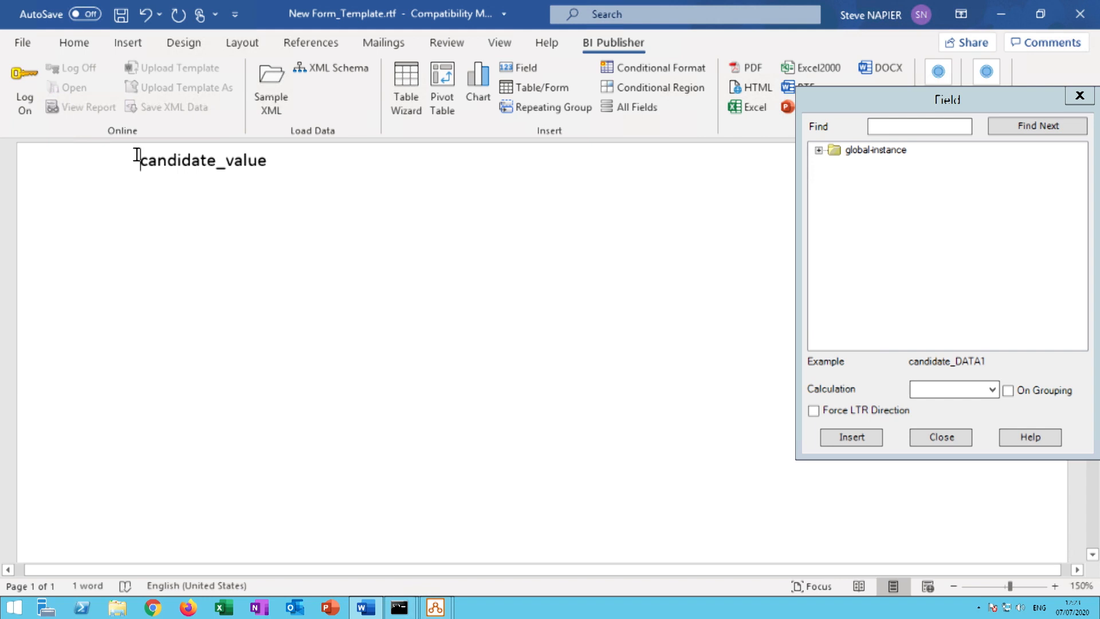
type("Can")
key("BackSpace")
key("BackSpace")
type("an")
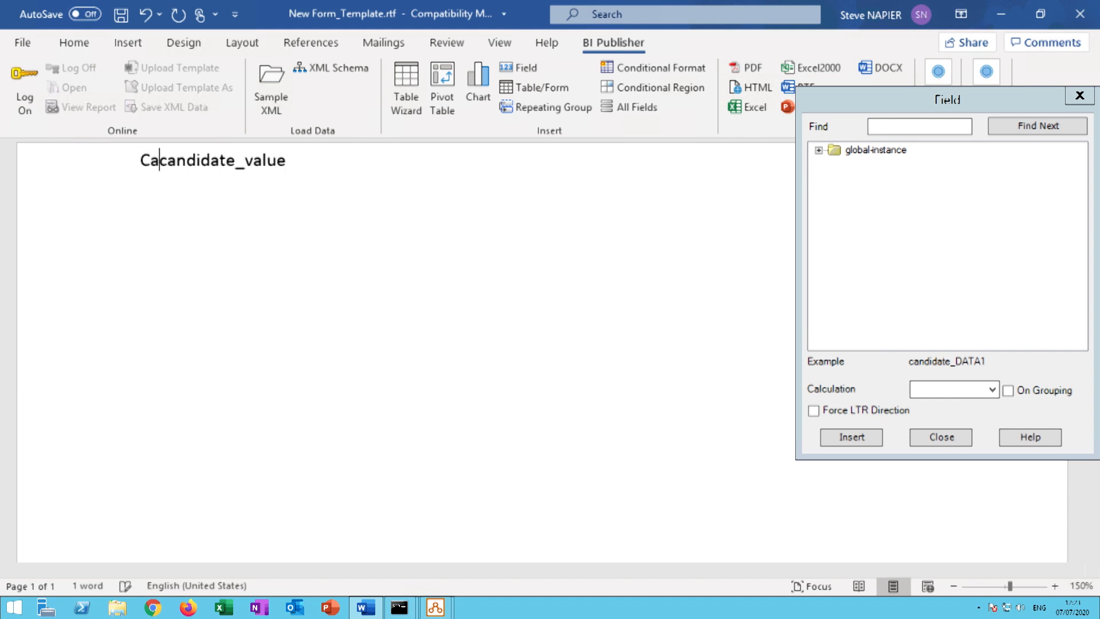
type("didate")
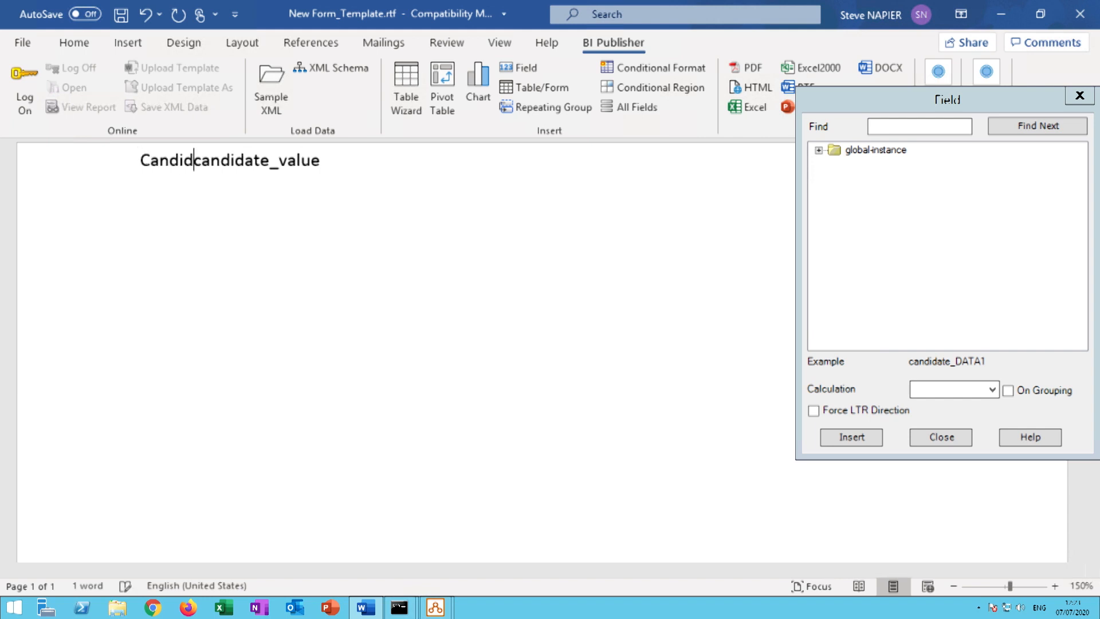
type(" Name ")
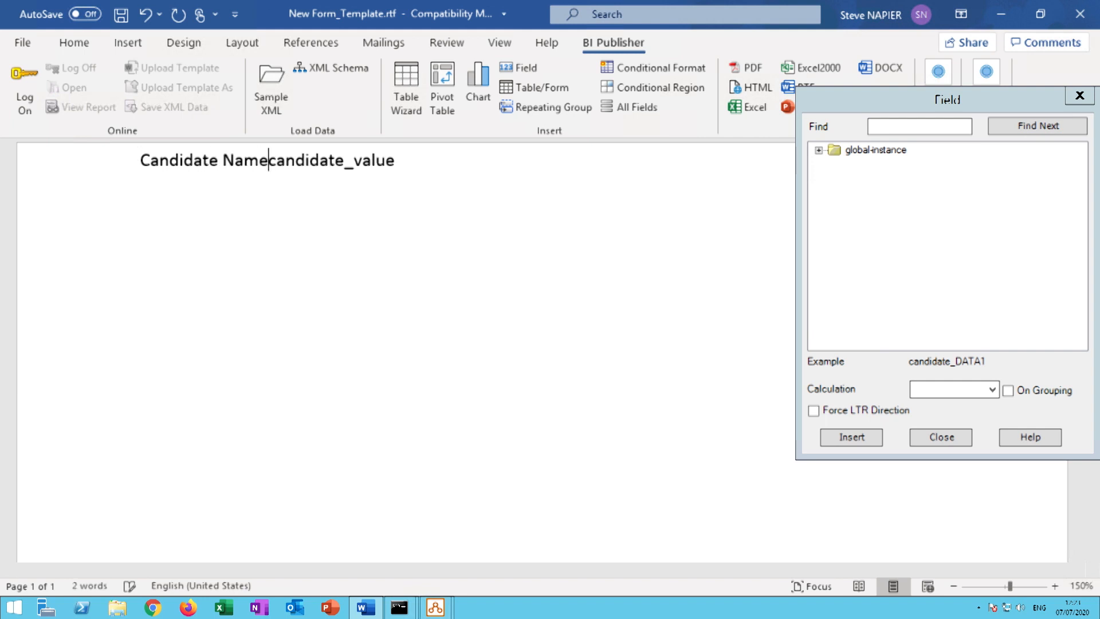
type(":")
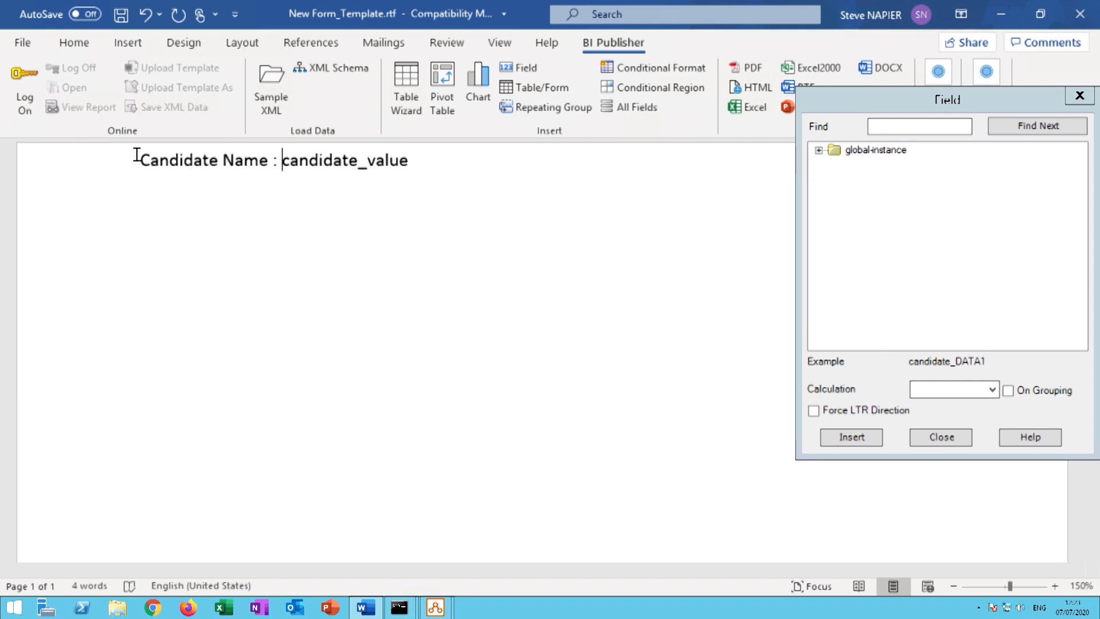
Close the Field dialog and preview the template as a PDF with the generic sample data.
left_click(1079, 96)
left_click(752, 73)
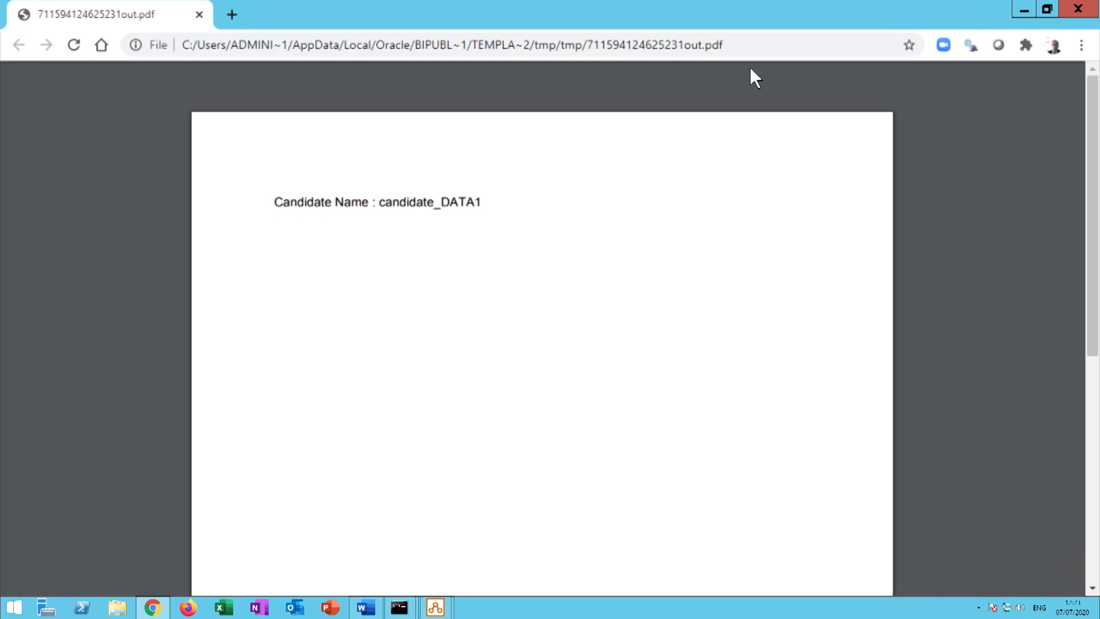
left_click(1077, 9)
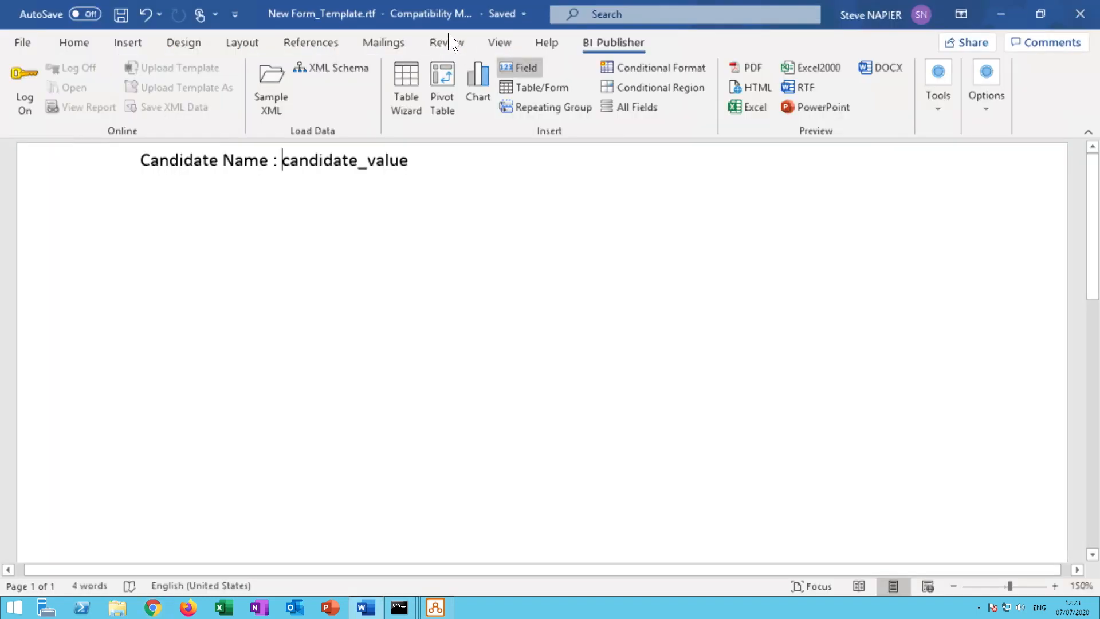
Load the exported candidate XML from the Desktop as sample data and preview the template as a PDF.
left_click(271, 95)
left_click(73, 120)
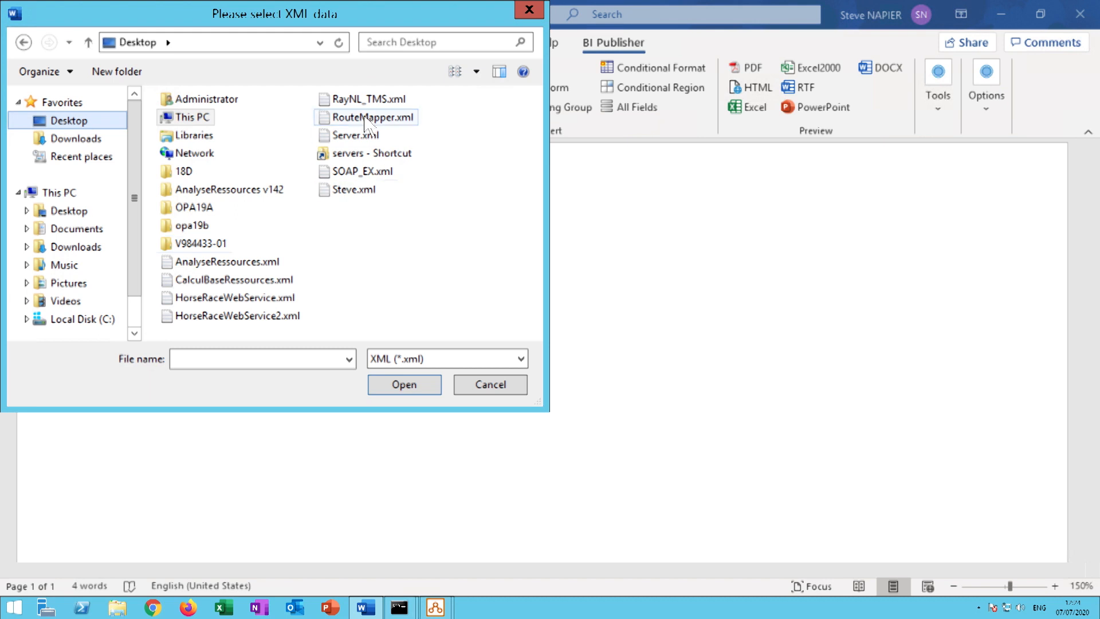
double_click(366, 192)
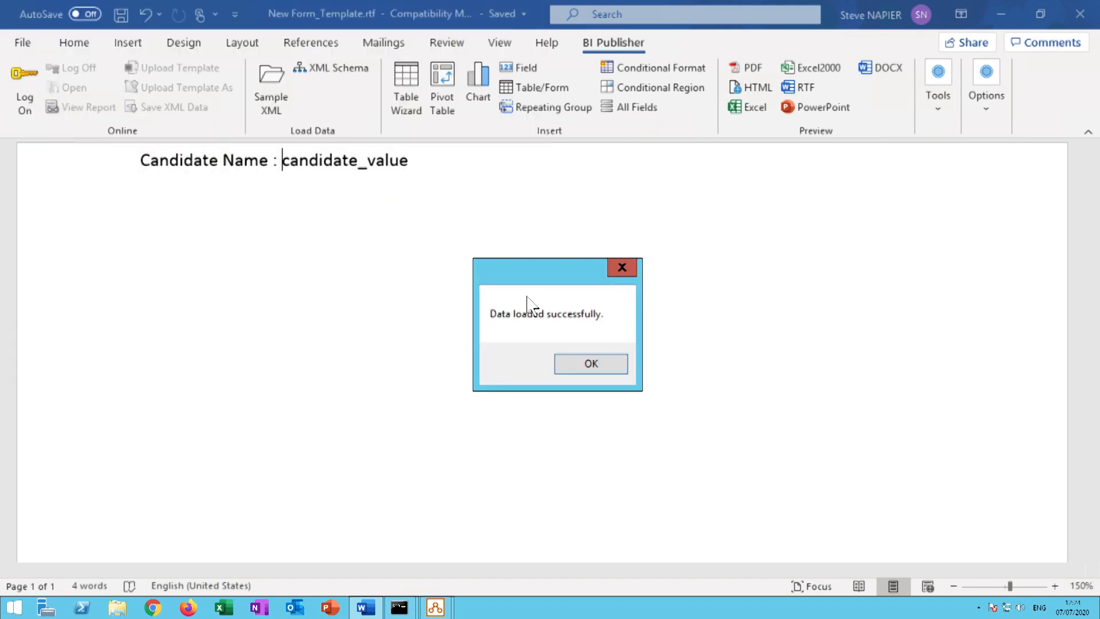
left_click(591, 364)
left_click(745, 68)
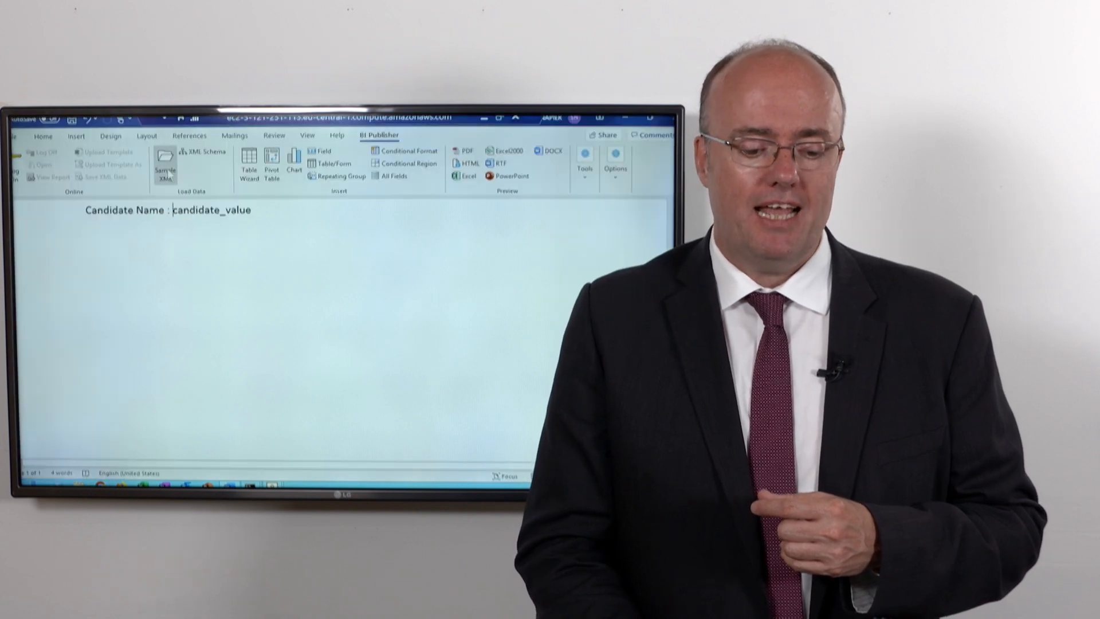
Reload New Form_Template_Sample.xml from AfterChapter3's FormTemplates > en-US folder as sample data in place of the candidate export.
left_click(166, 169)
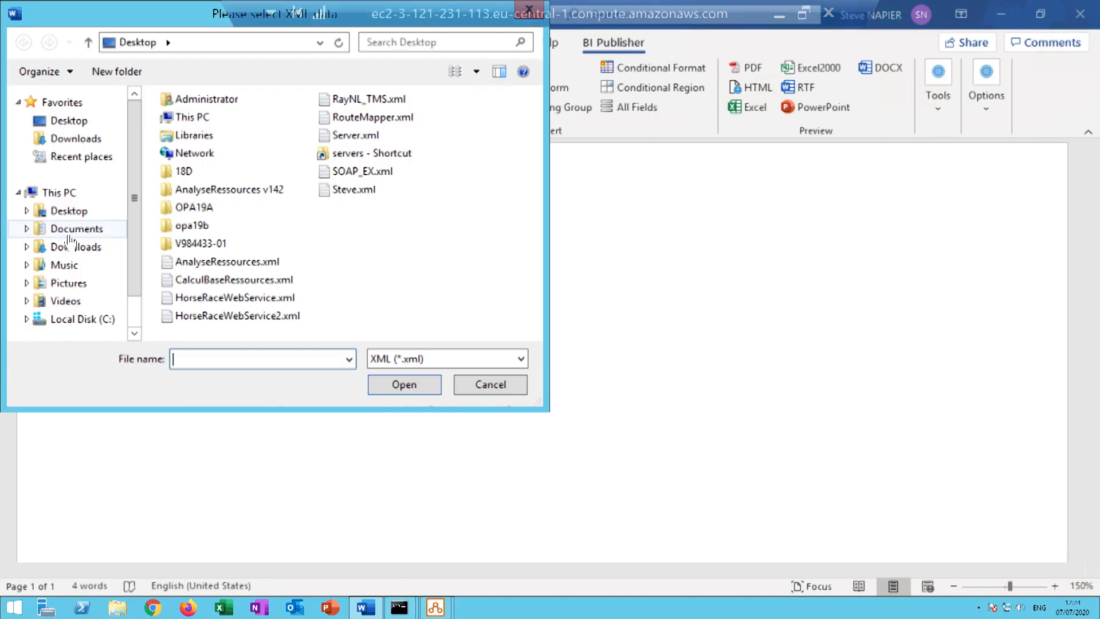
left_click(71, 229)
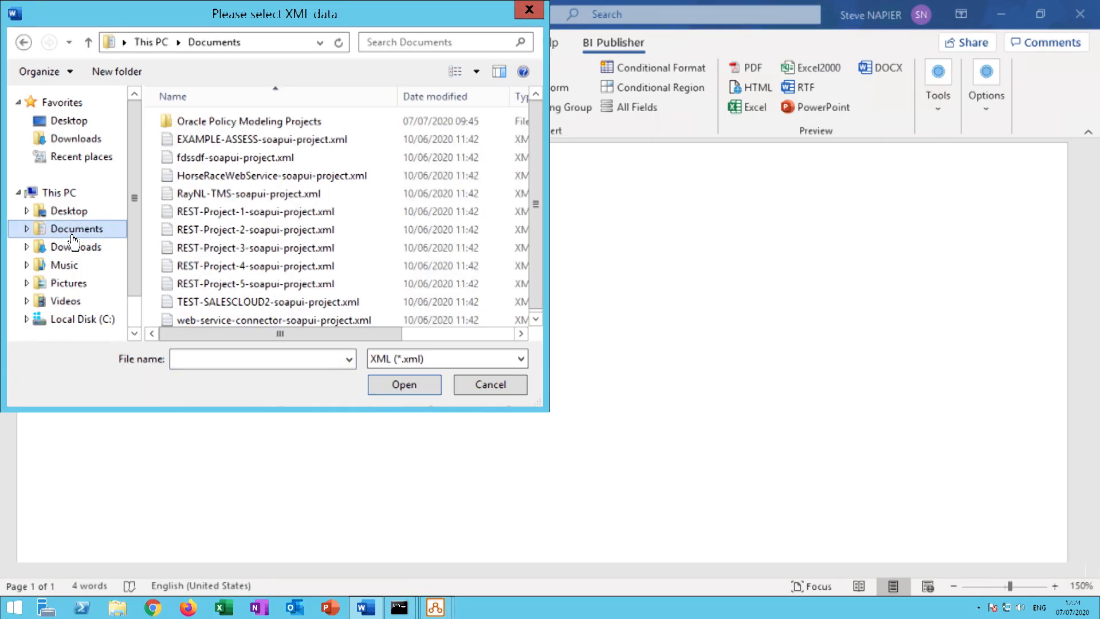
double_click(241, 121)
double_click(252, 121)
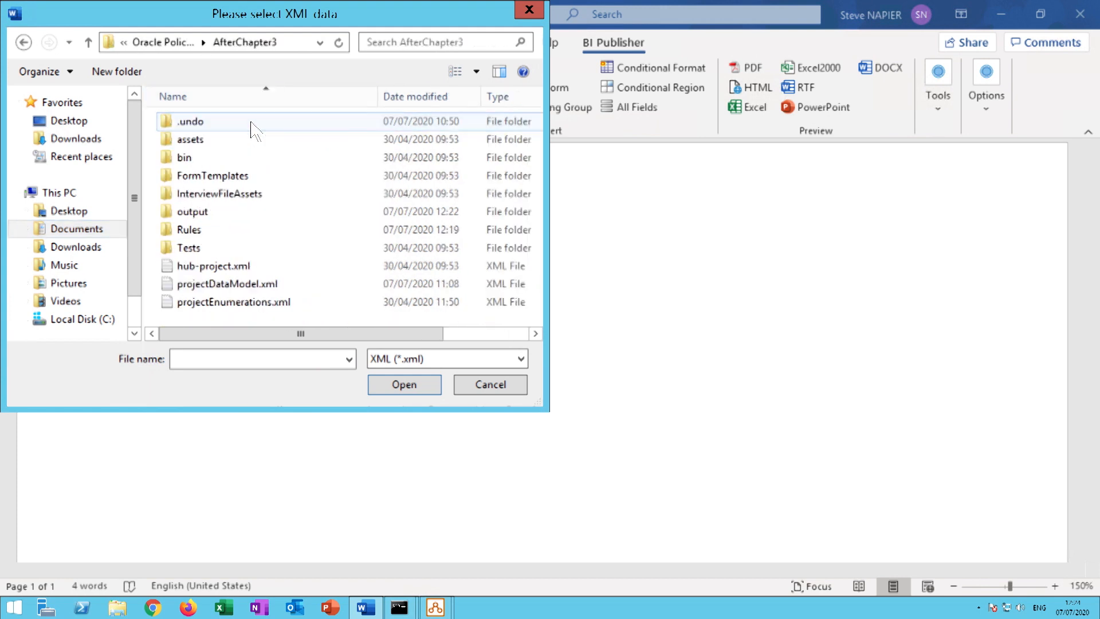
left_click(233, 183)
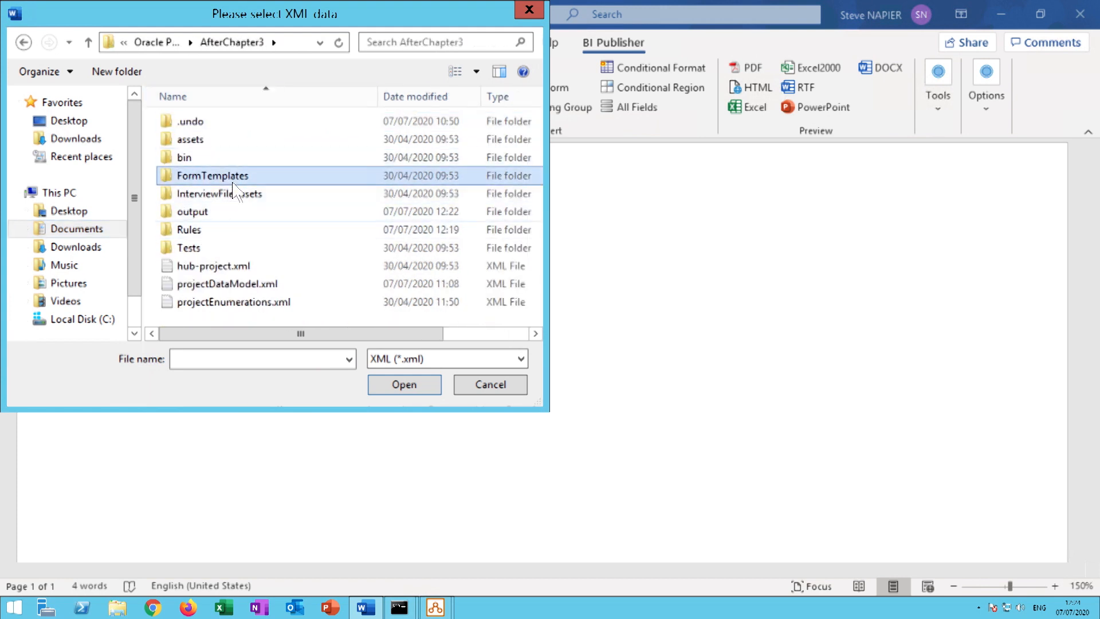
double_click(233, 180)
double_click(196, 121)
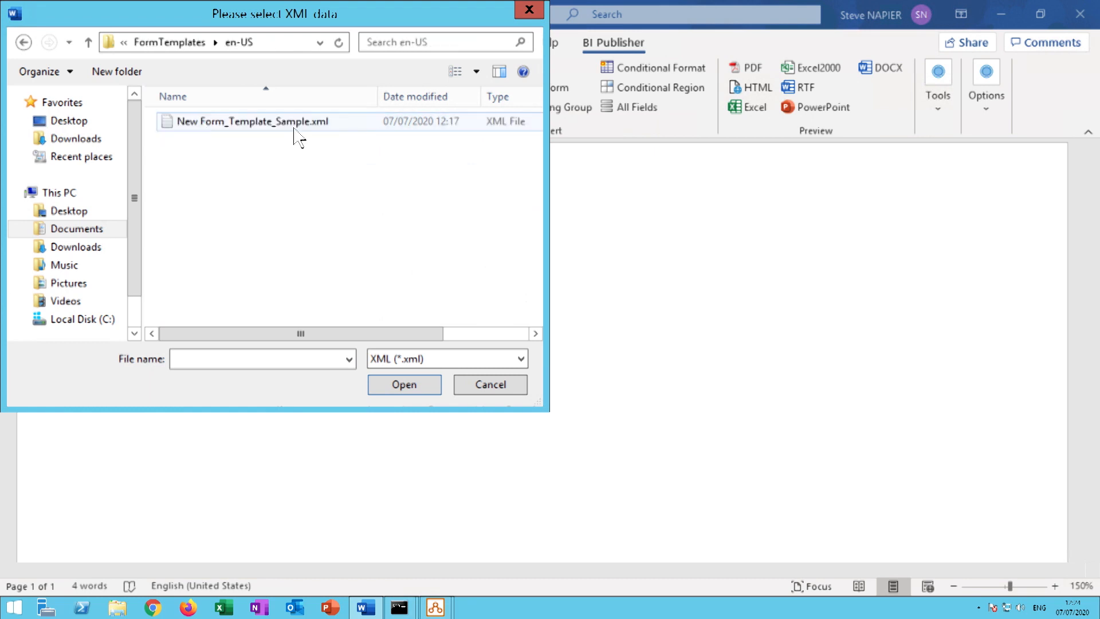
double_click(325, 123)
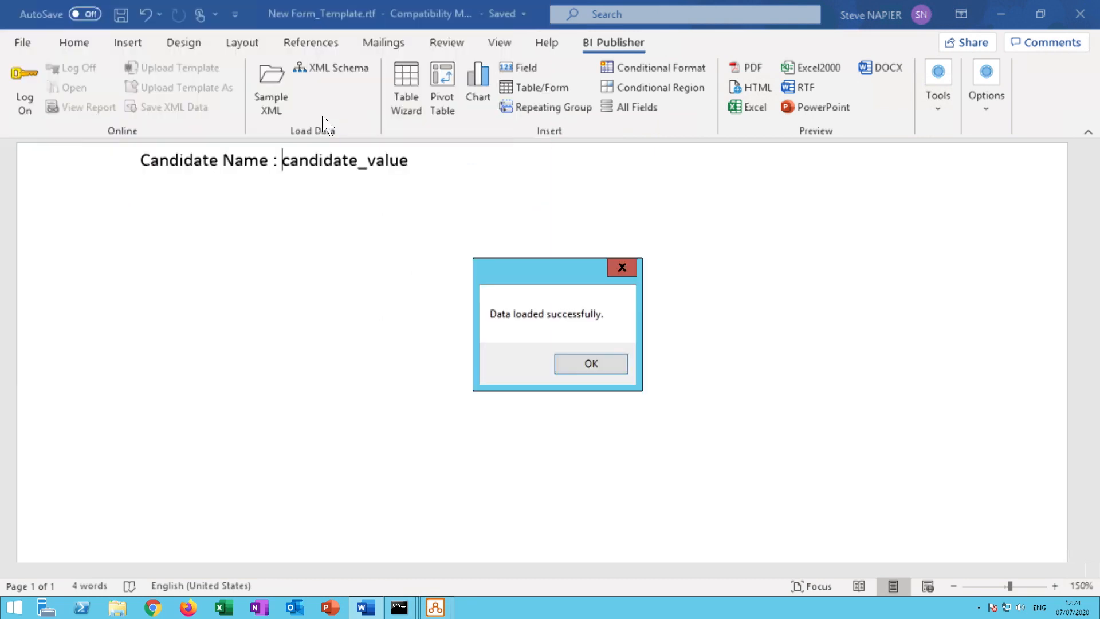
left_click(593, 366)
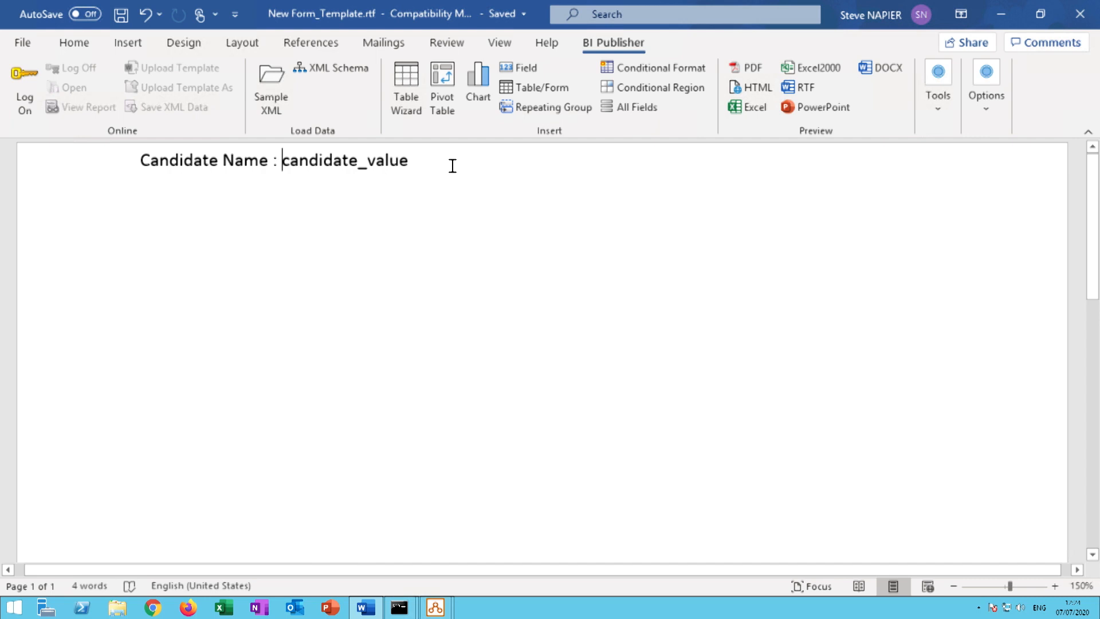
Insert the home_base_text and home_base_value fields on a new line below the candidate name.
key("Return")
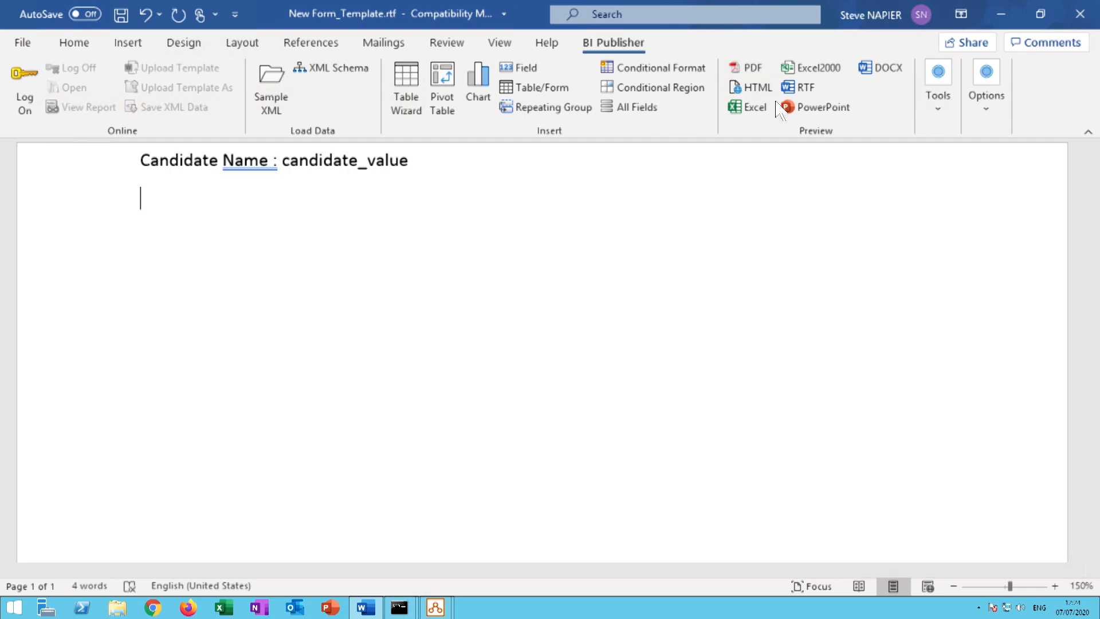
left_click(519, 68)
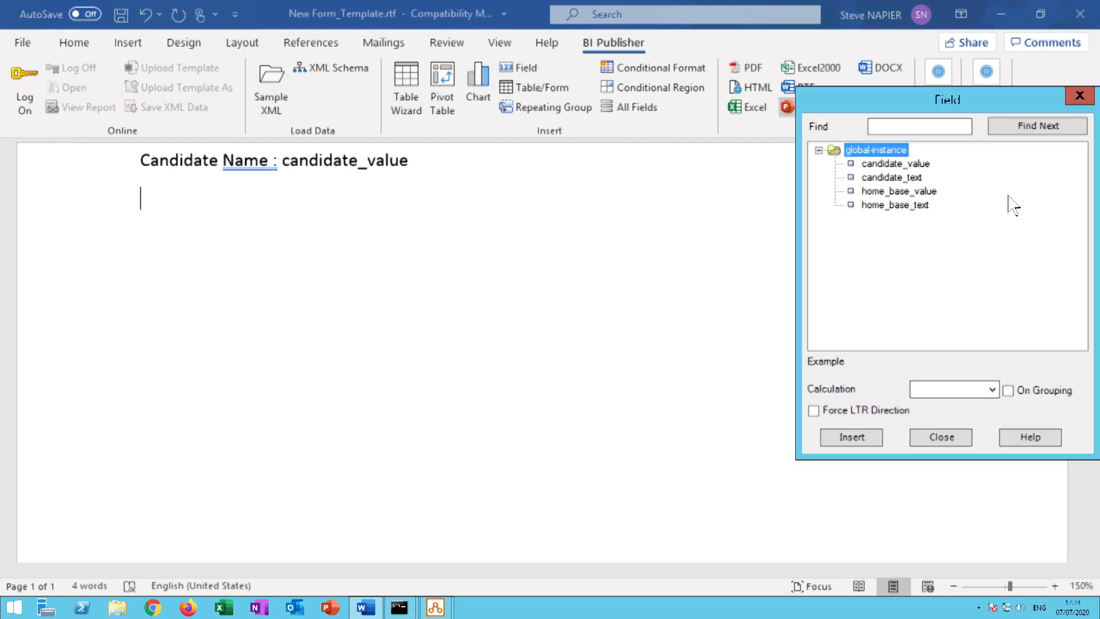
double_click(898, 206)
double_click(904, 192)
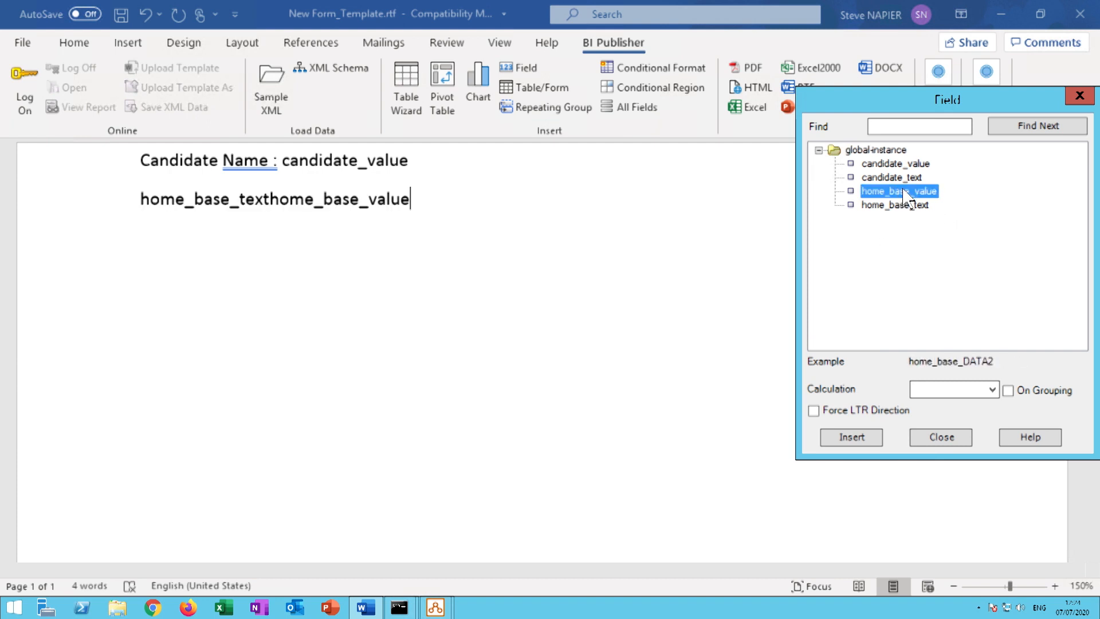
left_click(1080, 95)
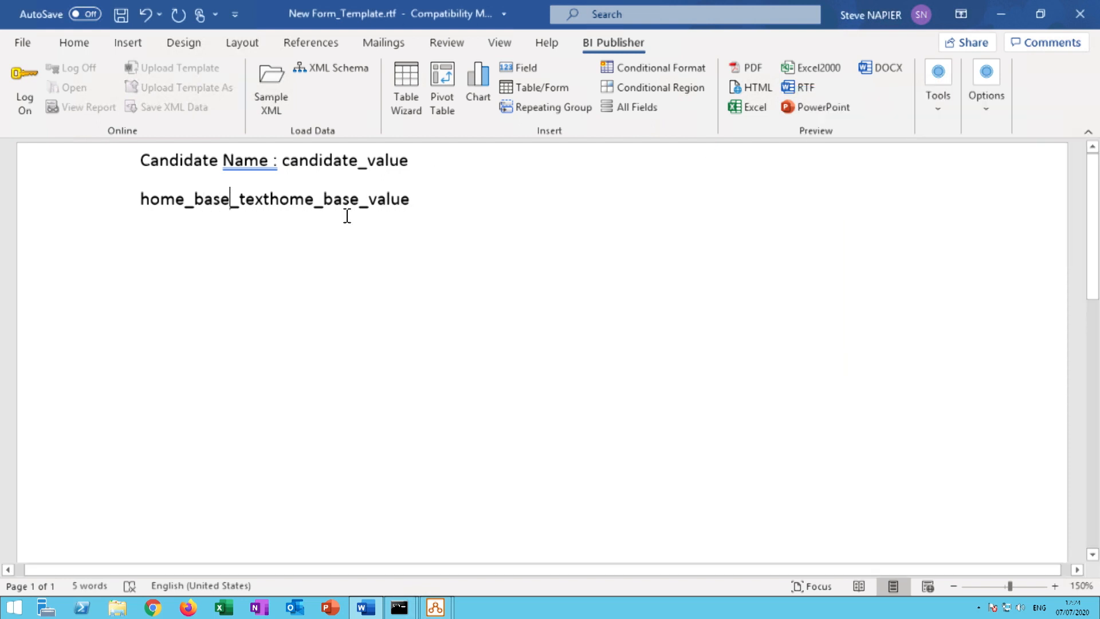
Separate the home_base_text and home_base_value fields with a colon and a space, and preview the template as a PDF.
type(":")
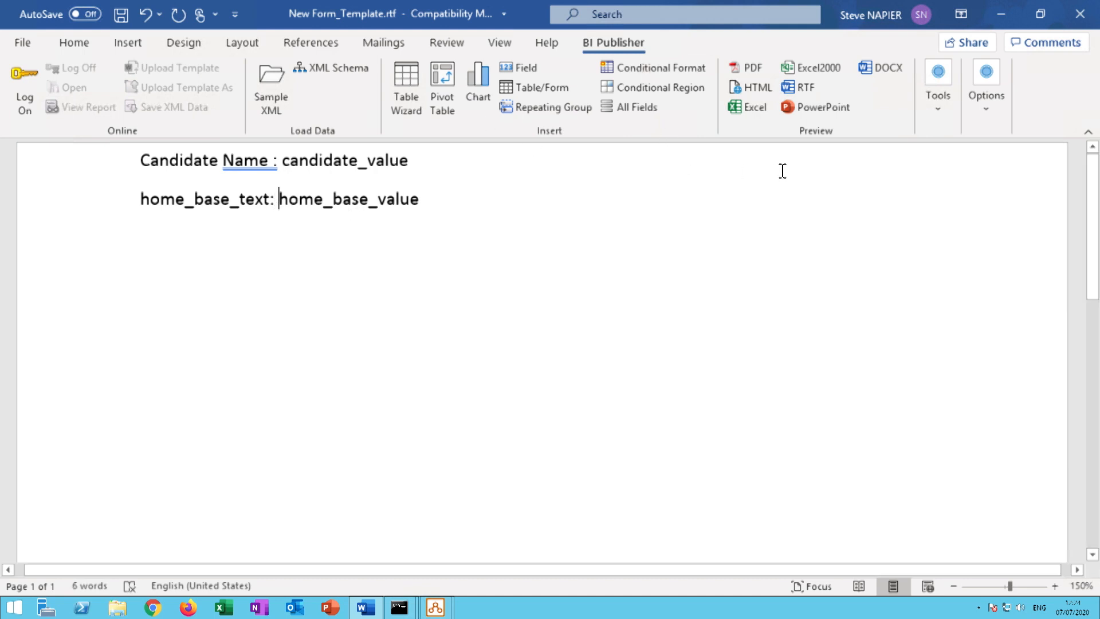
left_click(745, 68)
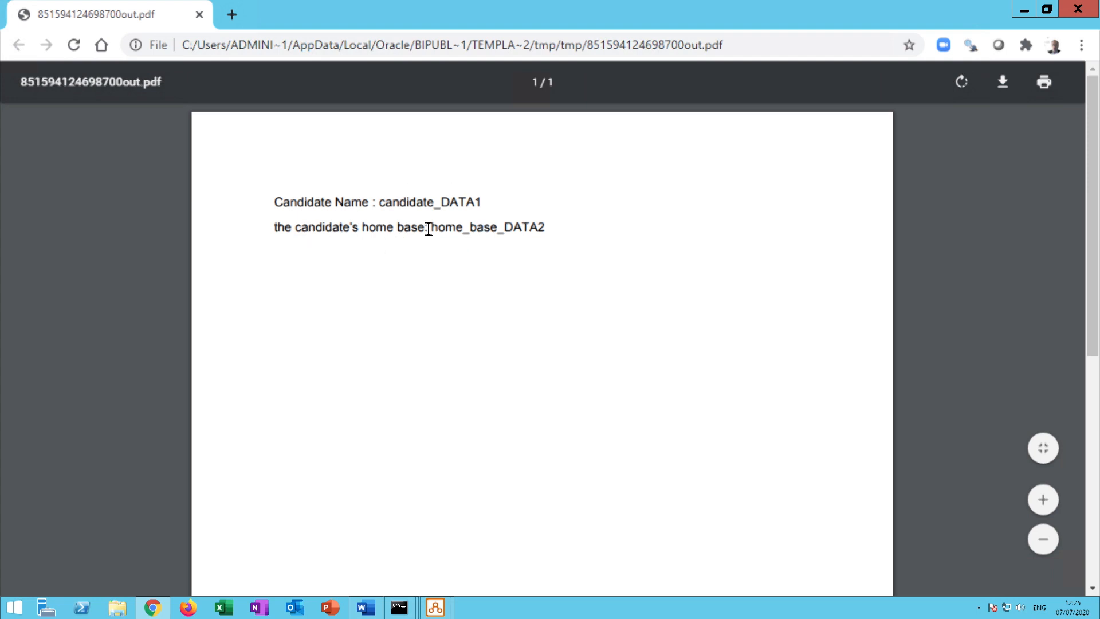
left_click(1076, 8)
Load the candidate's exported XML from the Desktop again and preview both template lines as a PDF.
left_click(271, 89)
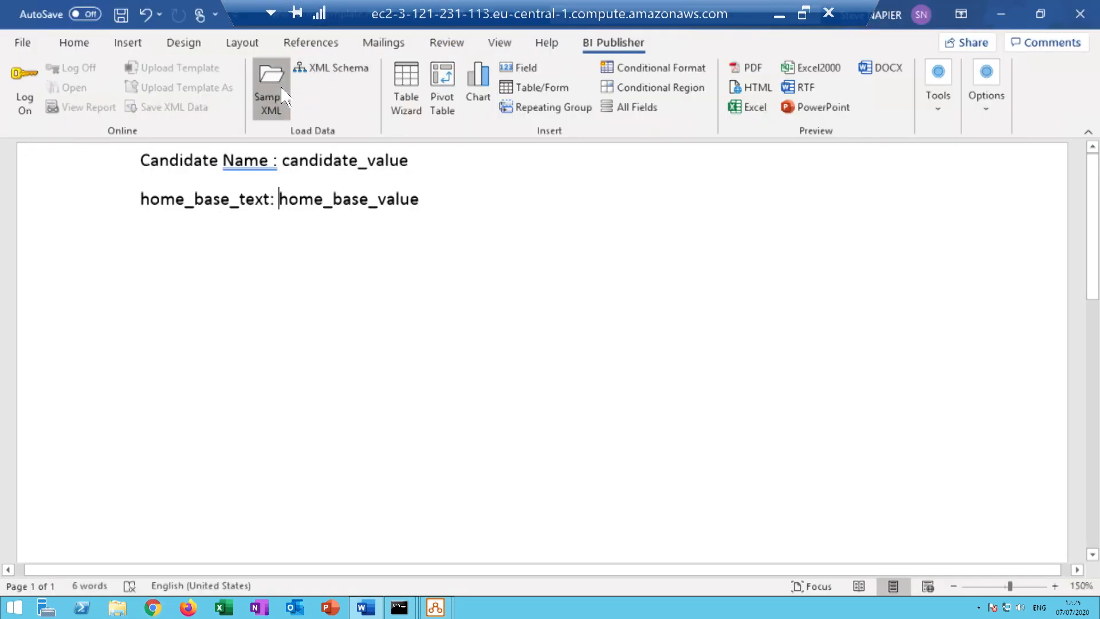
left_click(74, 121)
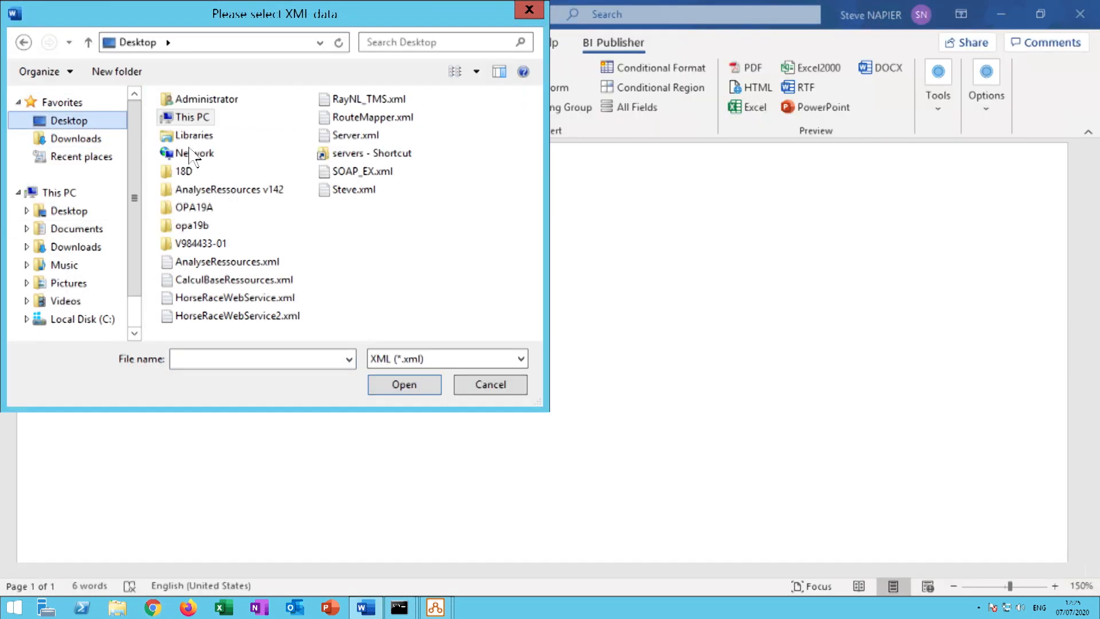
double_click(348, 194)
left_click(622, 364)
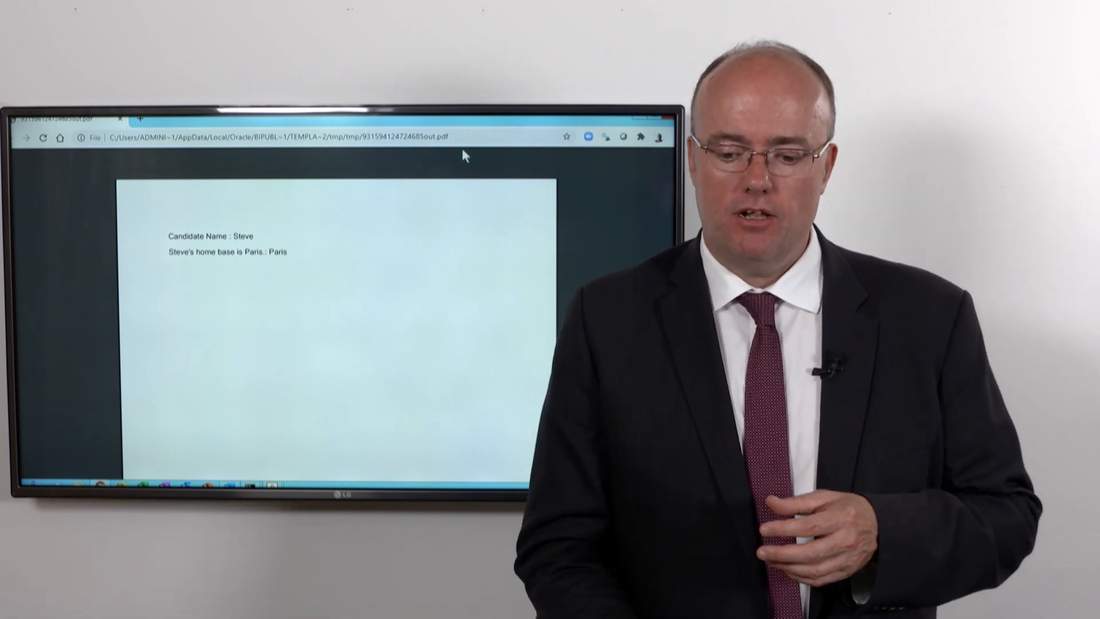
left_click(668, 118)
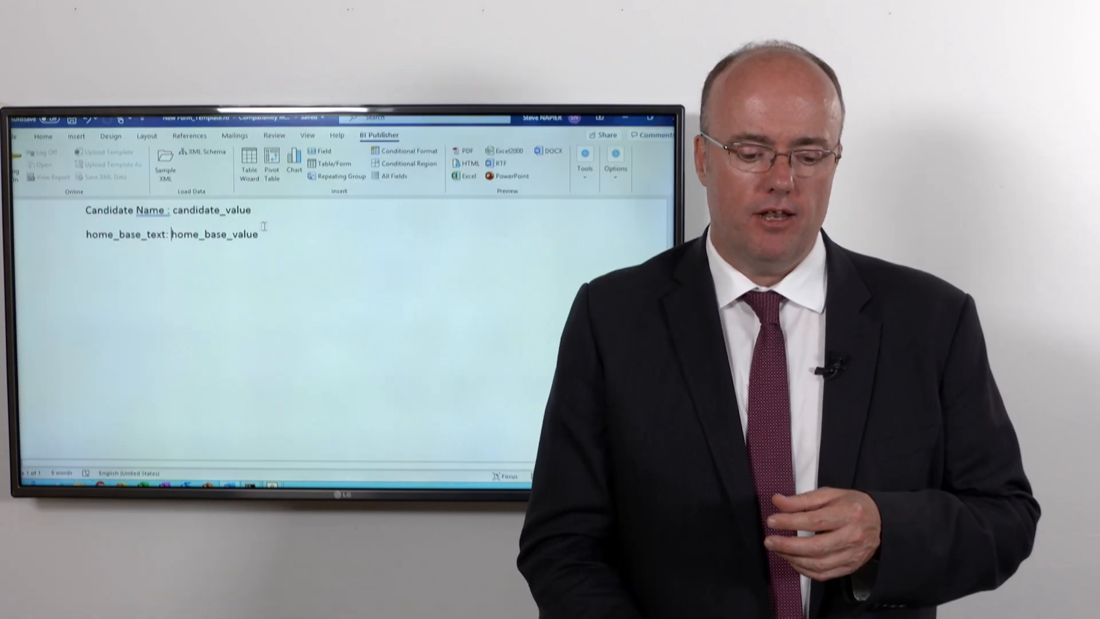
Remove the home_base_value field and the colon after home_base_text, and preview the template as a PDF.
double_click(242, 234)
key("BackSpace")
key("BackSpace")
key("BackSpace")
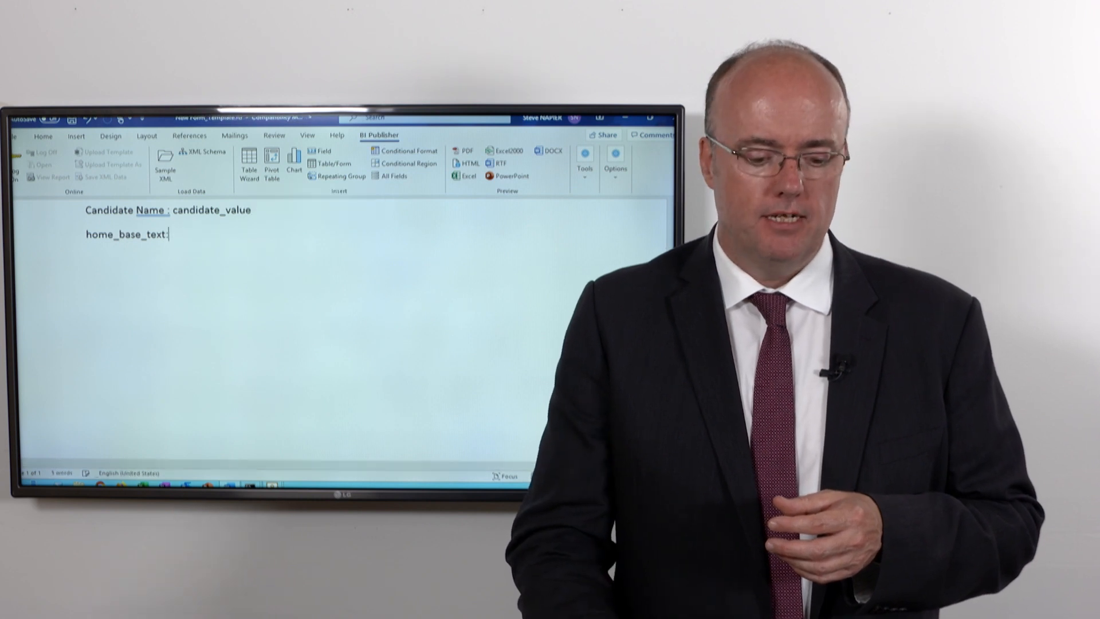
left_click(464, 153)
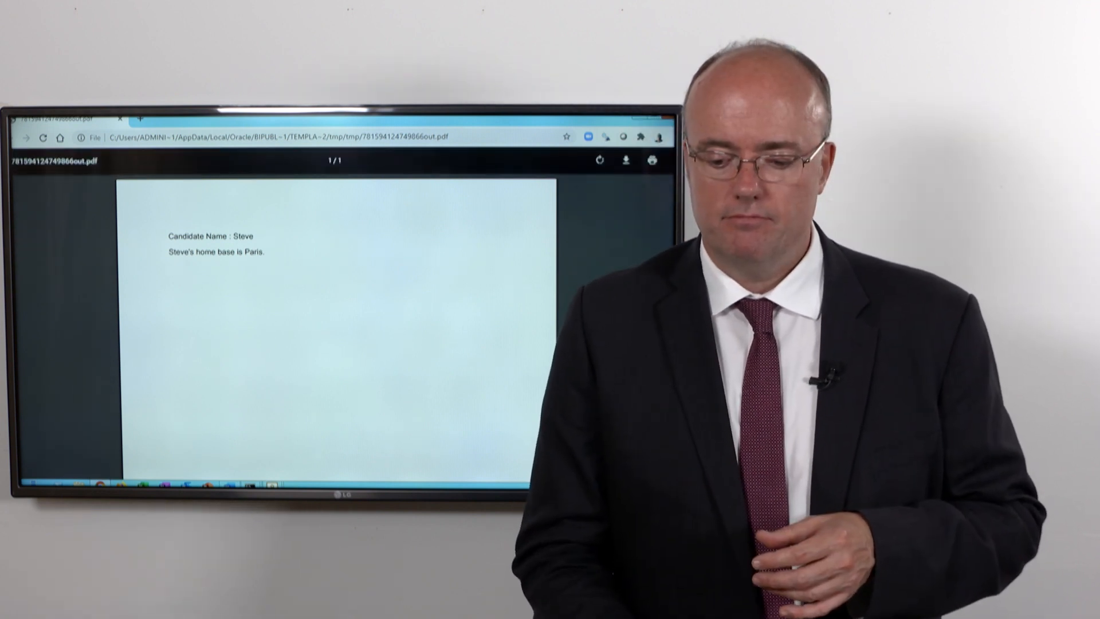
left_click(669, 117)
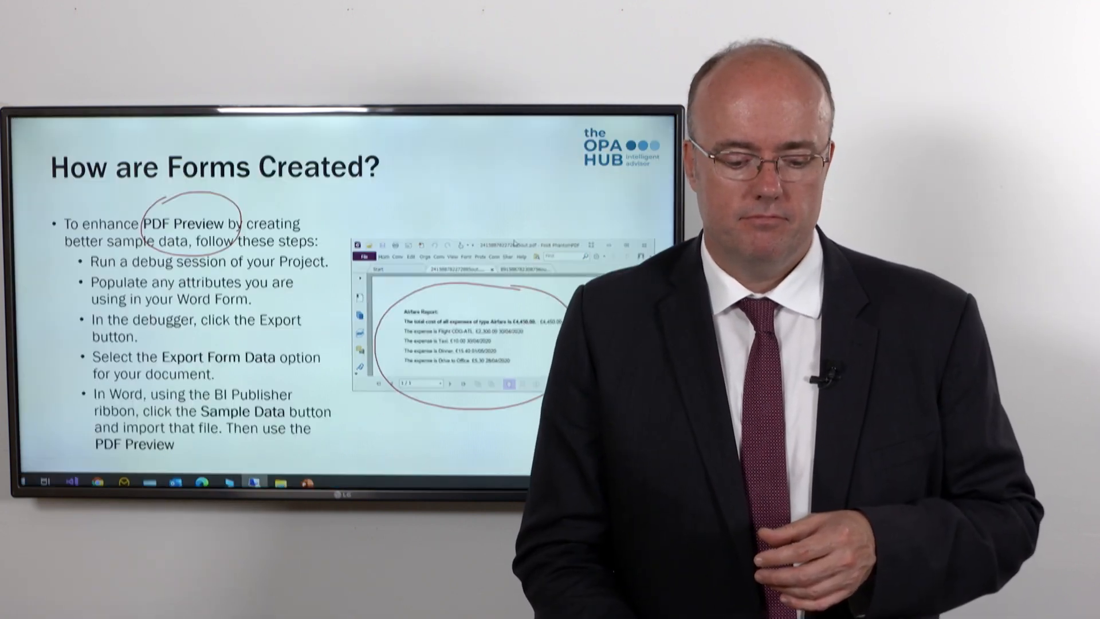